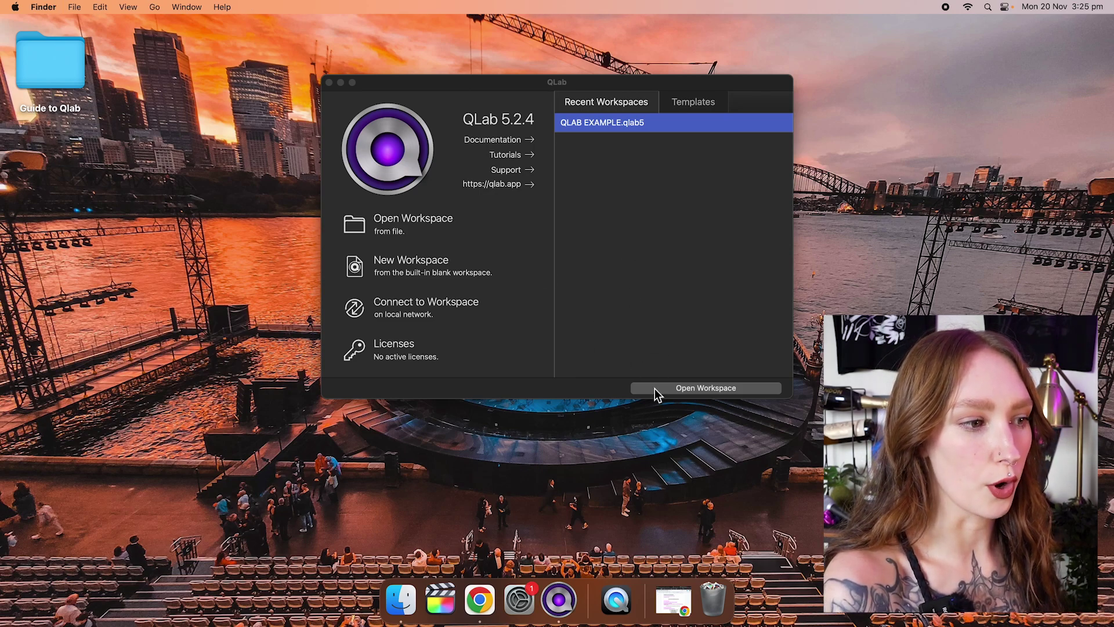
Open the recent workspace QLAB EXAMPLE.qlab5 and add a group cue named Preshow Music.
left_click(670, 389)
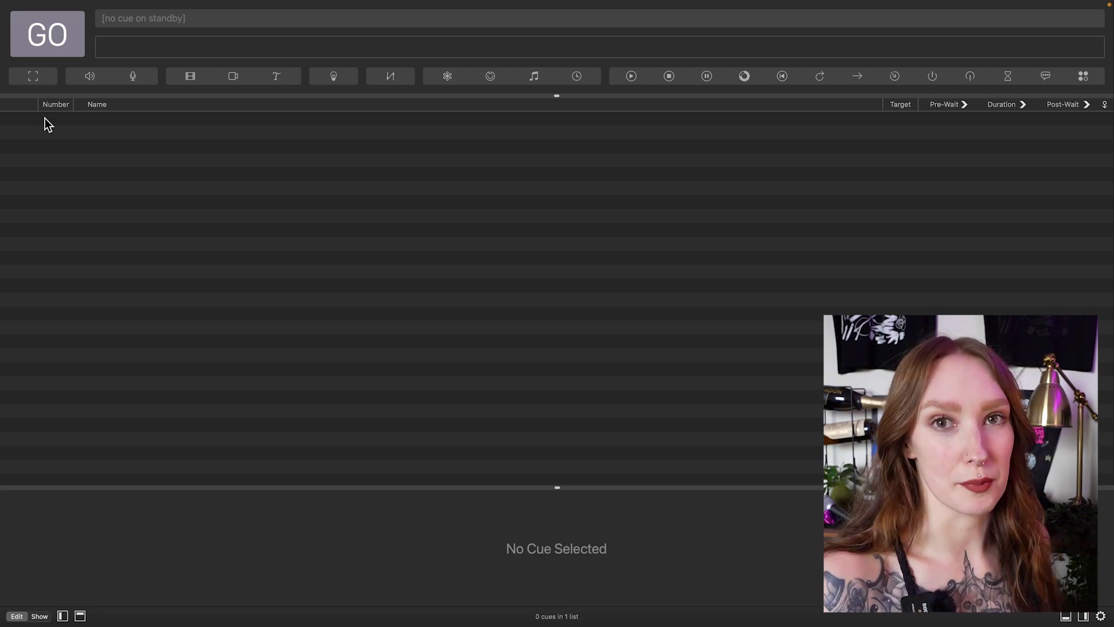
left_click(39, 81)
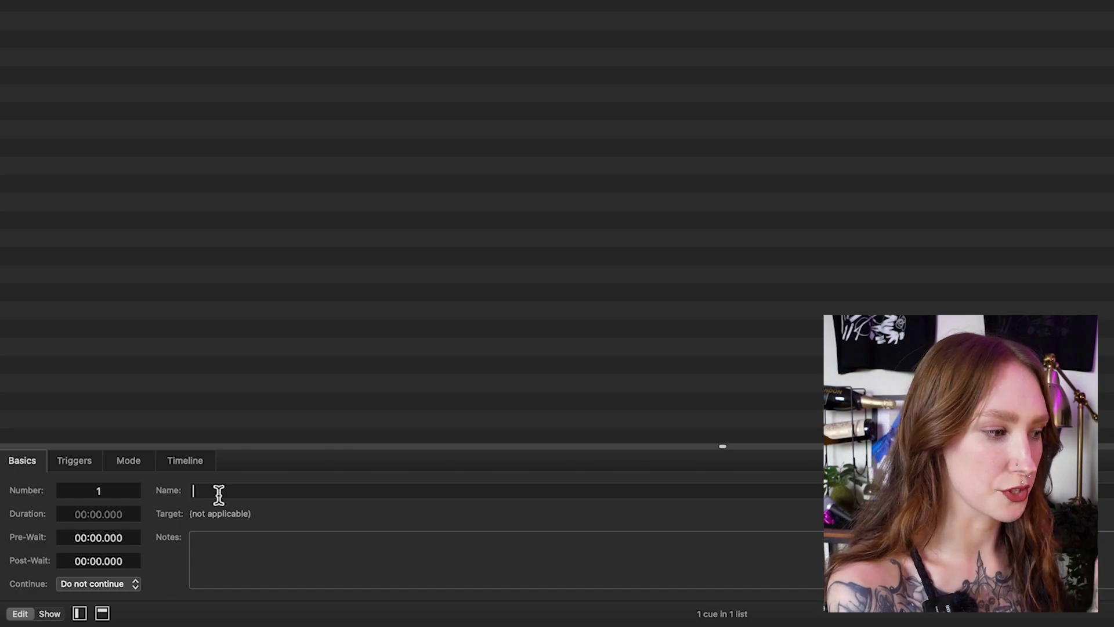
type("Preshw")
key("BackSpace")
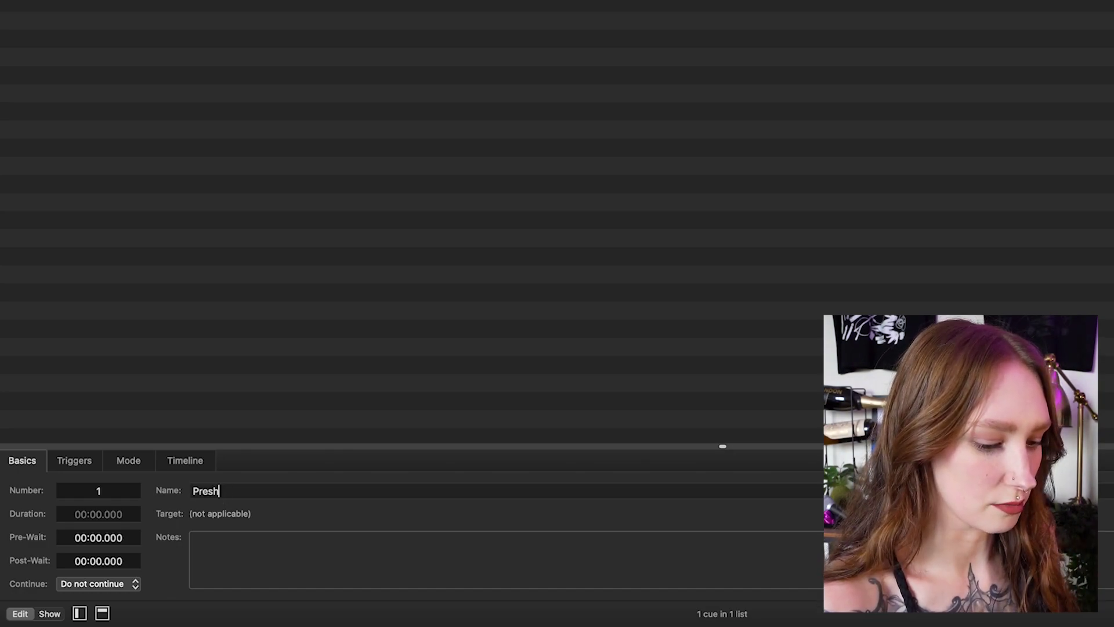
type("ow Music")
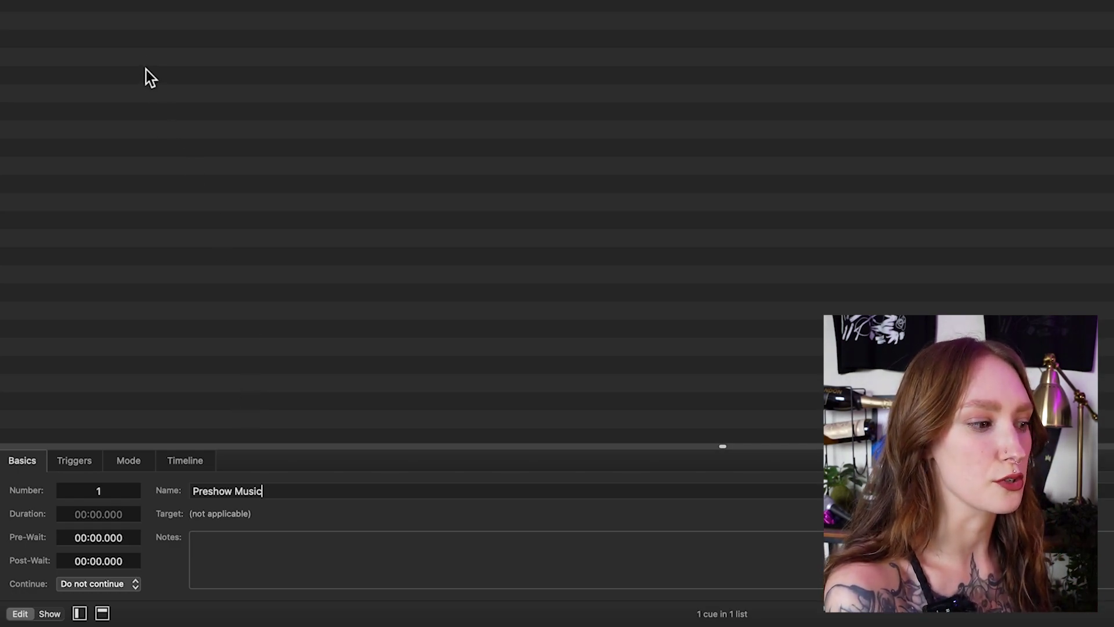
left_click(148, 45)
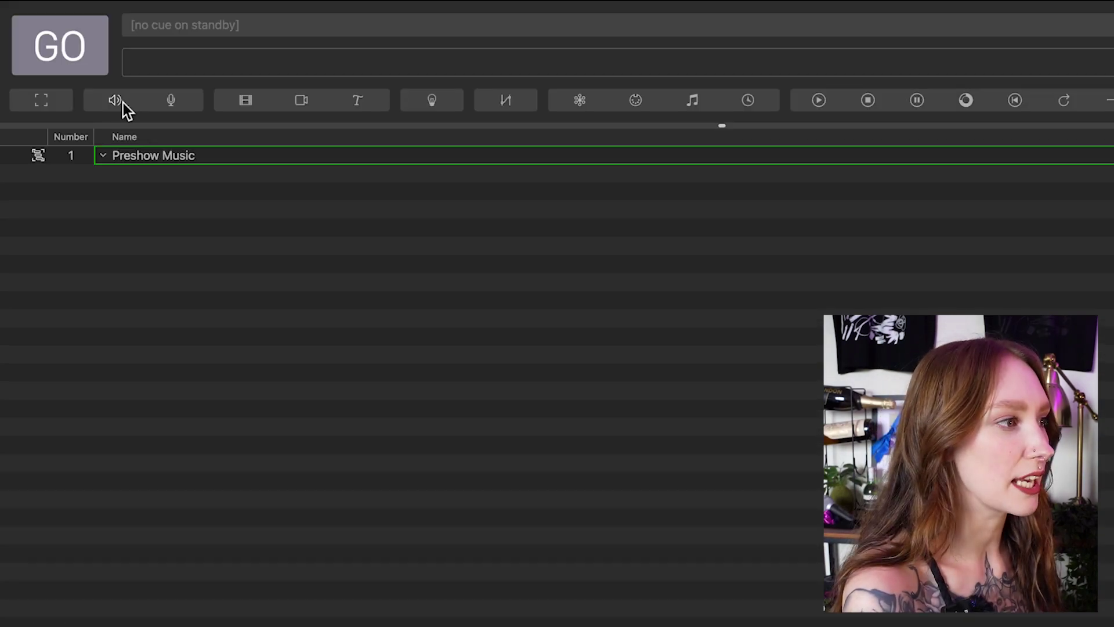
Add two audio cues inside the Preshow Music group and set the group's mode to Playlist.
left_click(116, 101)
left_click(115, 101)
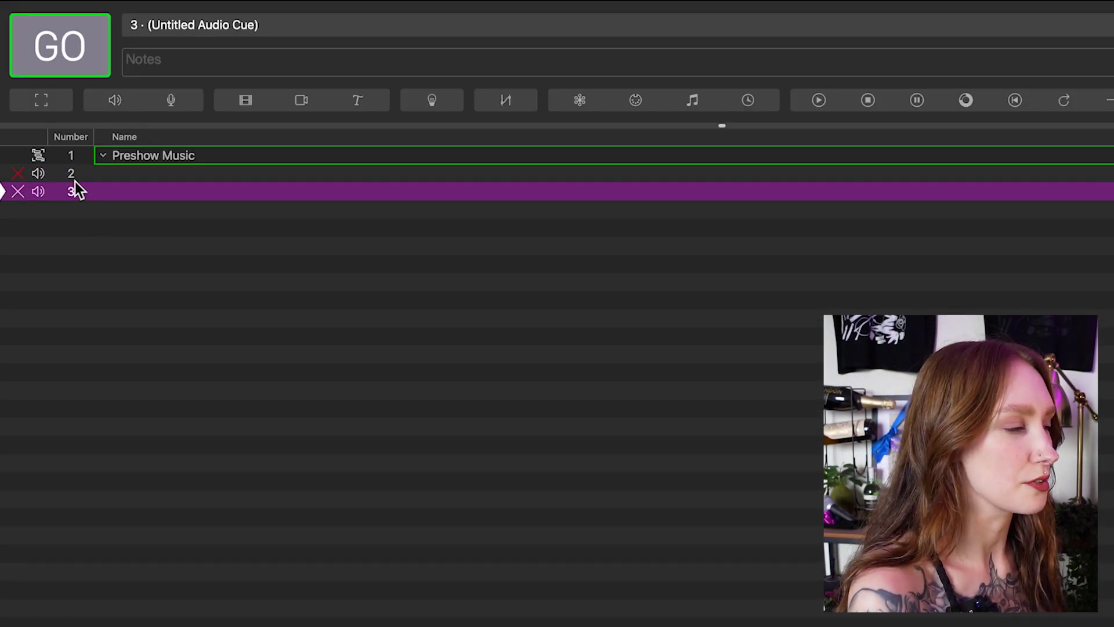
left_click_drag(104, 182, 134, 187)
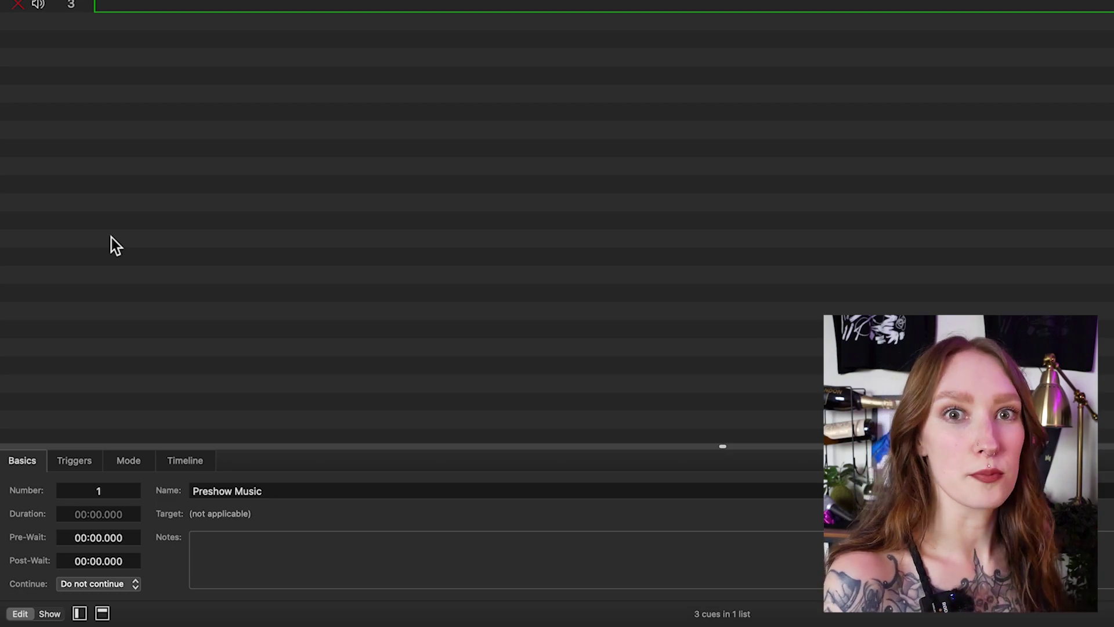
left_click(129, 460)
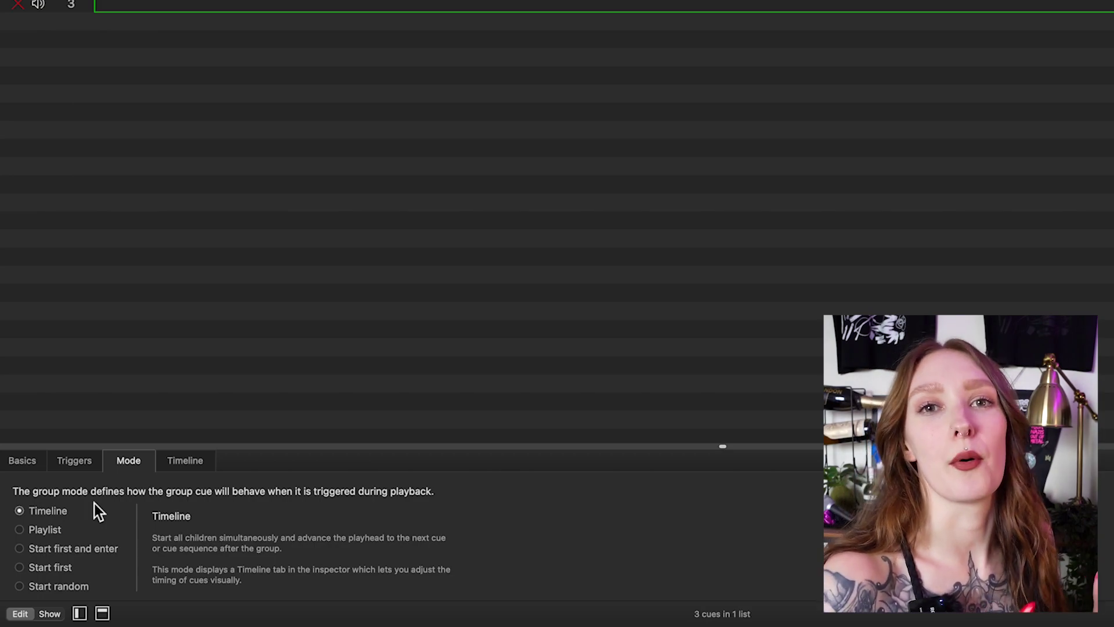
left_click(35, 530)
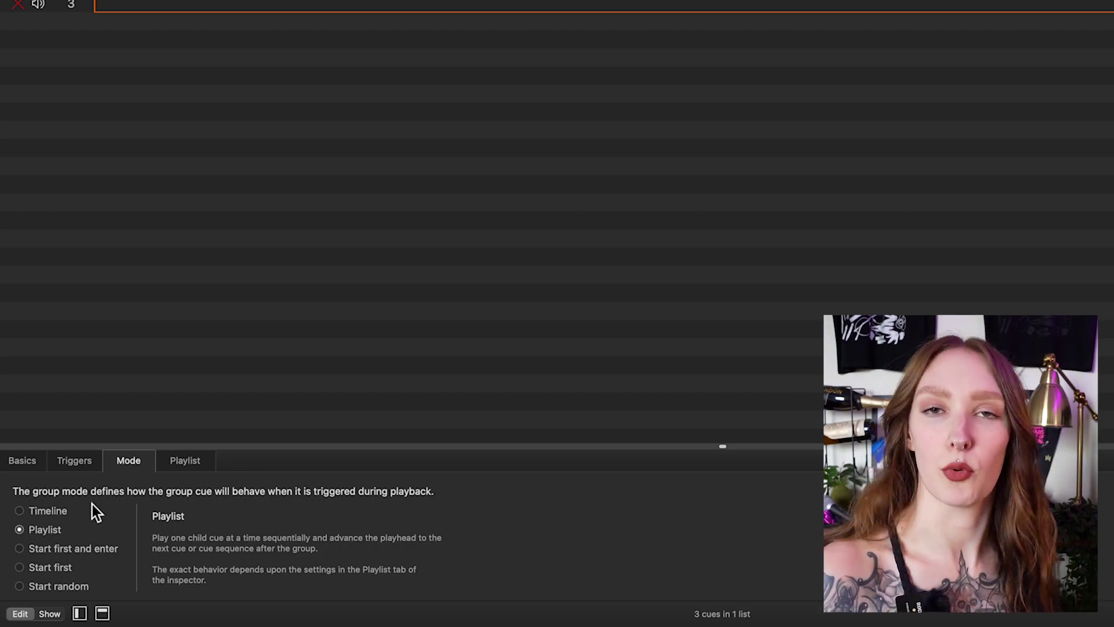
Assign Balloon Animals.mp3 to the group's first audio cue and the ES_Back at It track to the second.
left_click(161, 7)
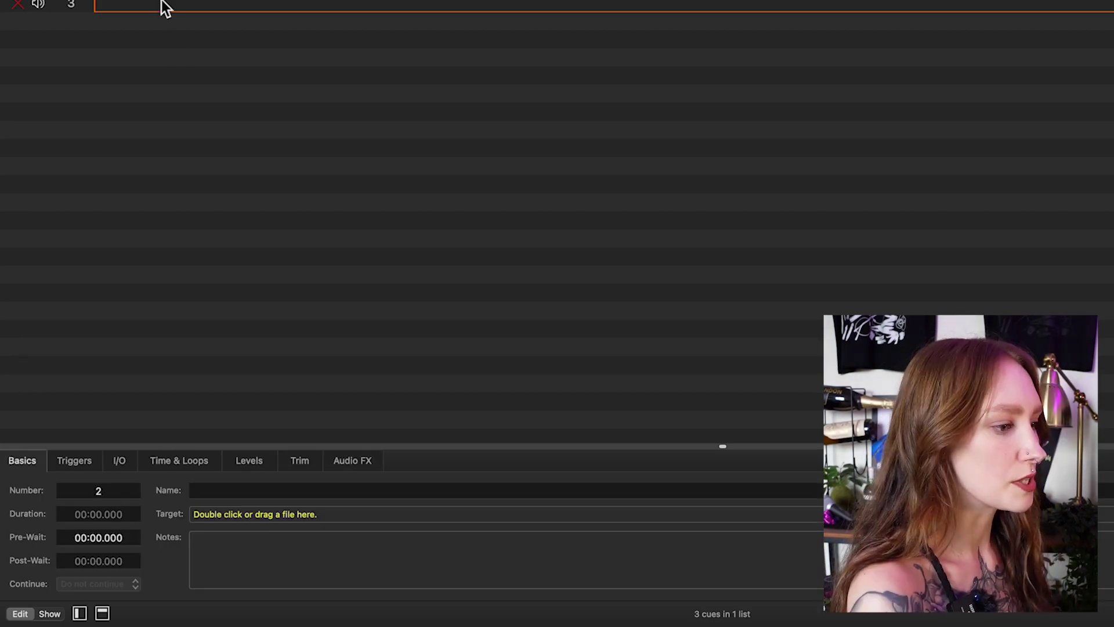
double_click(228, 519)
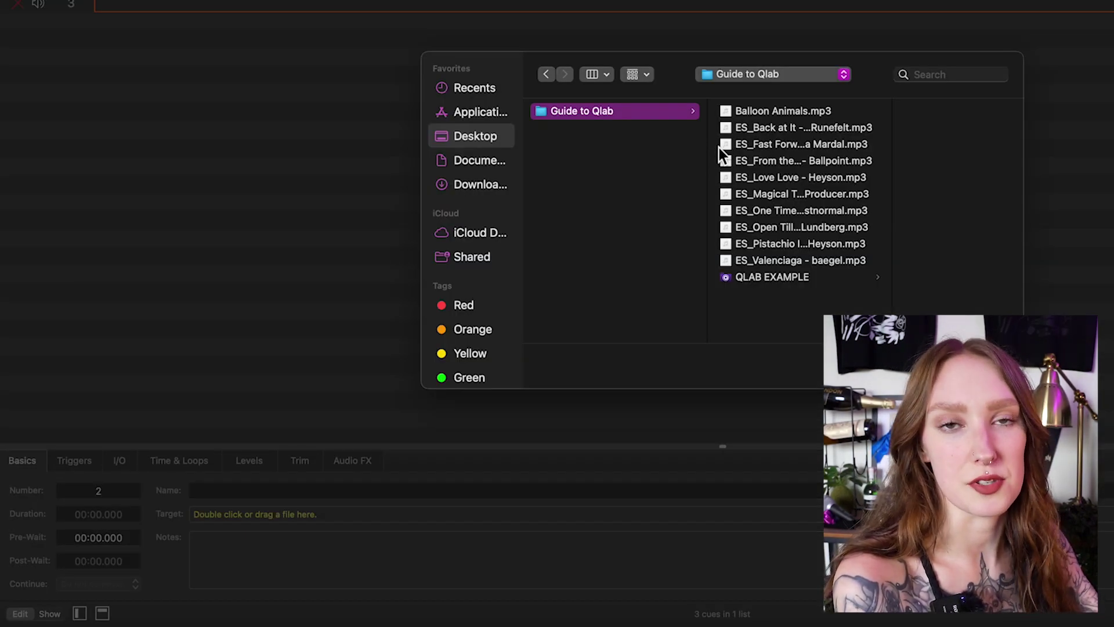
double_click(771, 112)
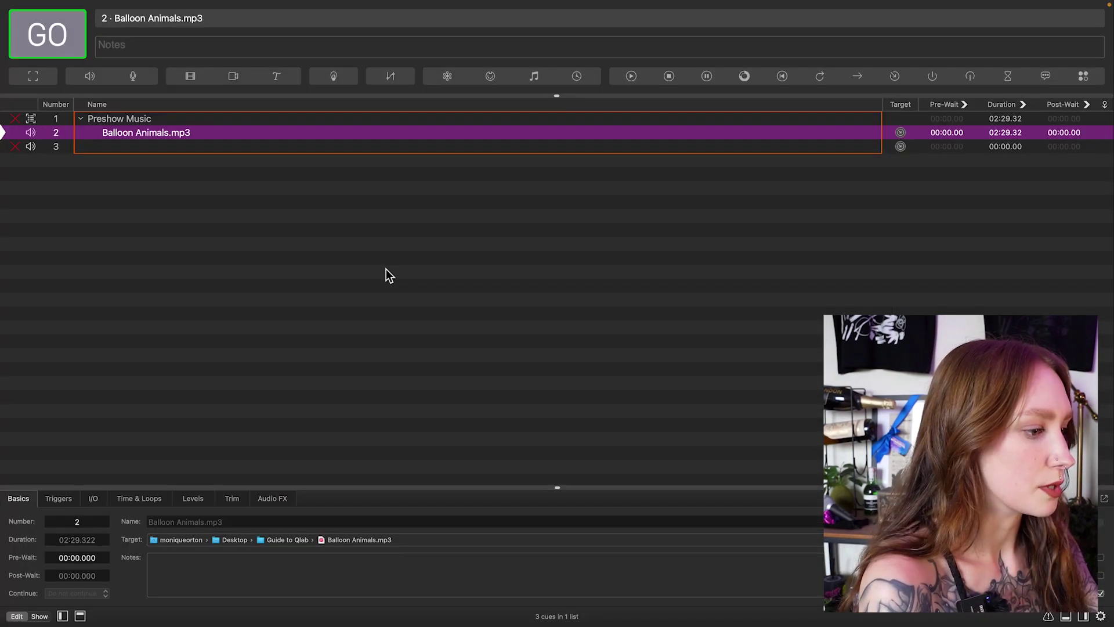
left_click(131, 147)
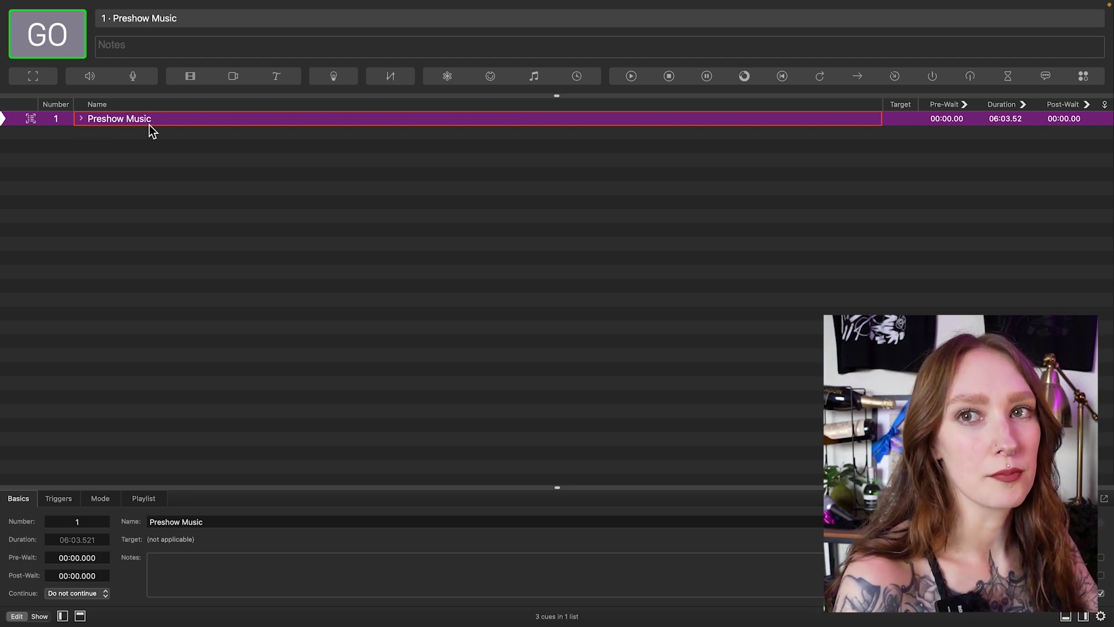
Test playback of the Preshow Music group, collapse the group and stop all sound.
left_click(95, 118)
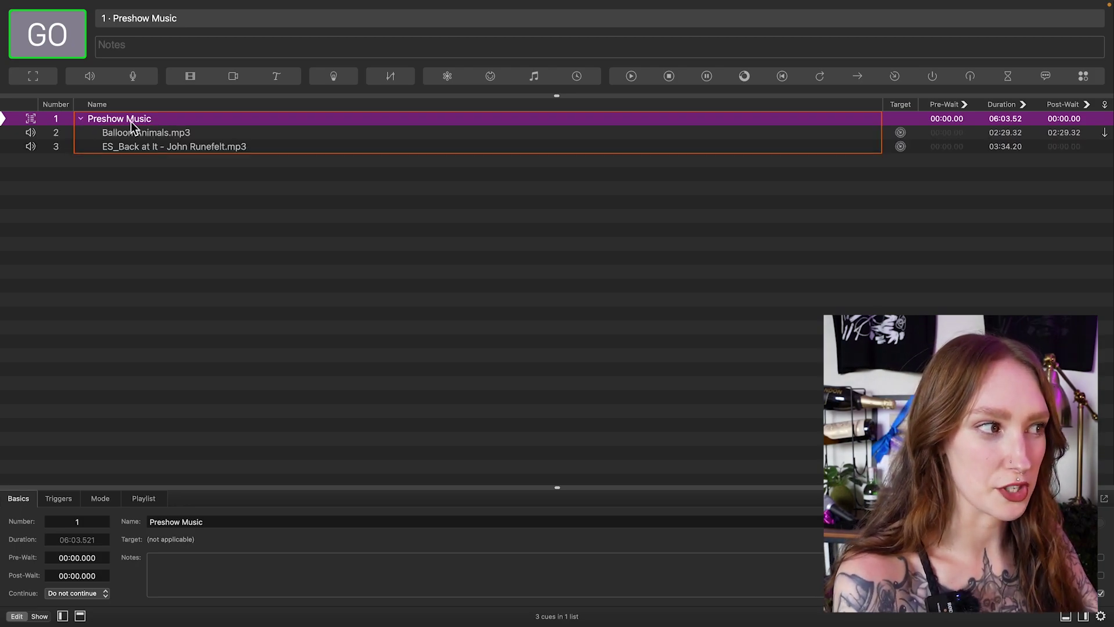
key("space")
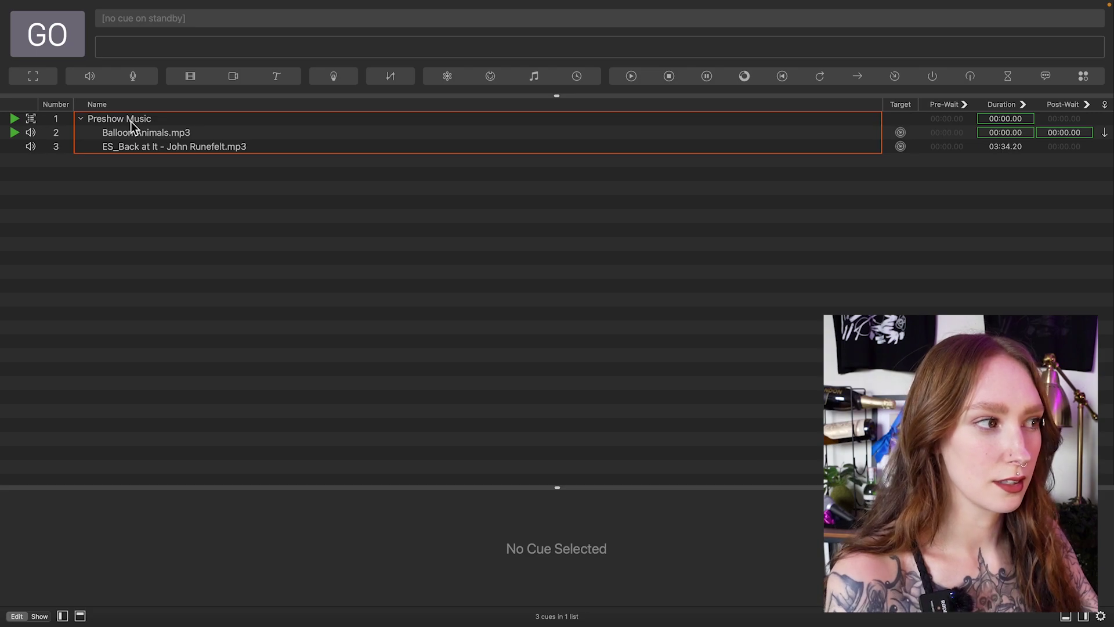
left_click(81, 119)
key("Escape")
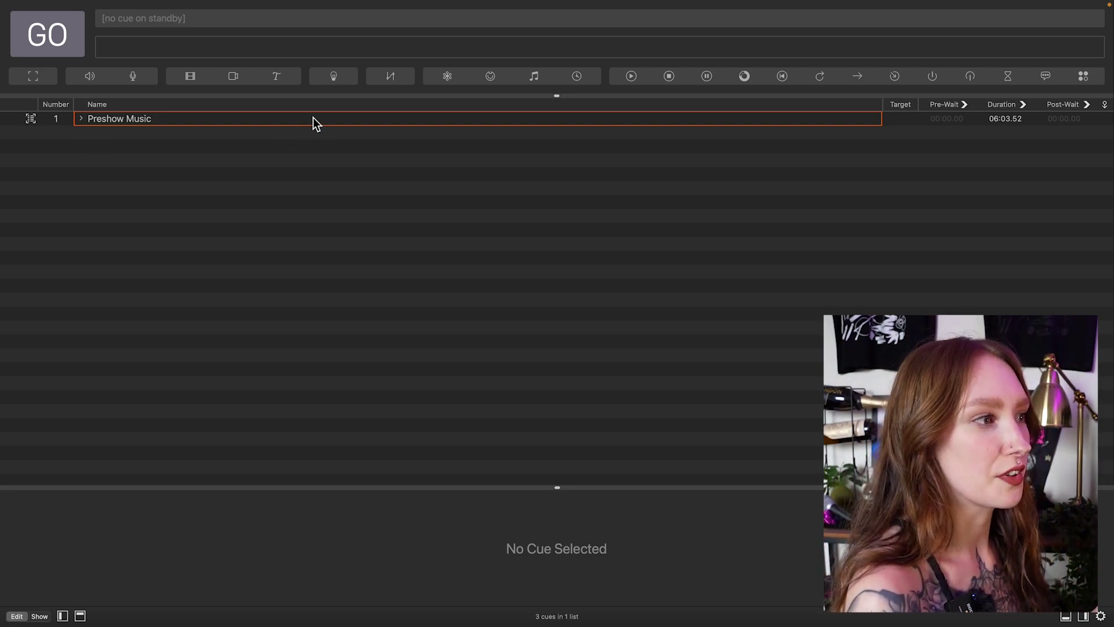
Add a fade cue after the Preshow Music group and target it at cue 1.
left_click(390, 76)
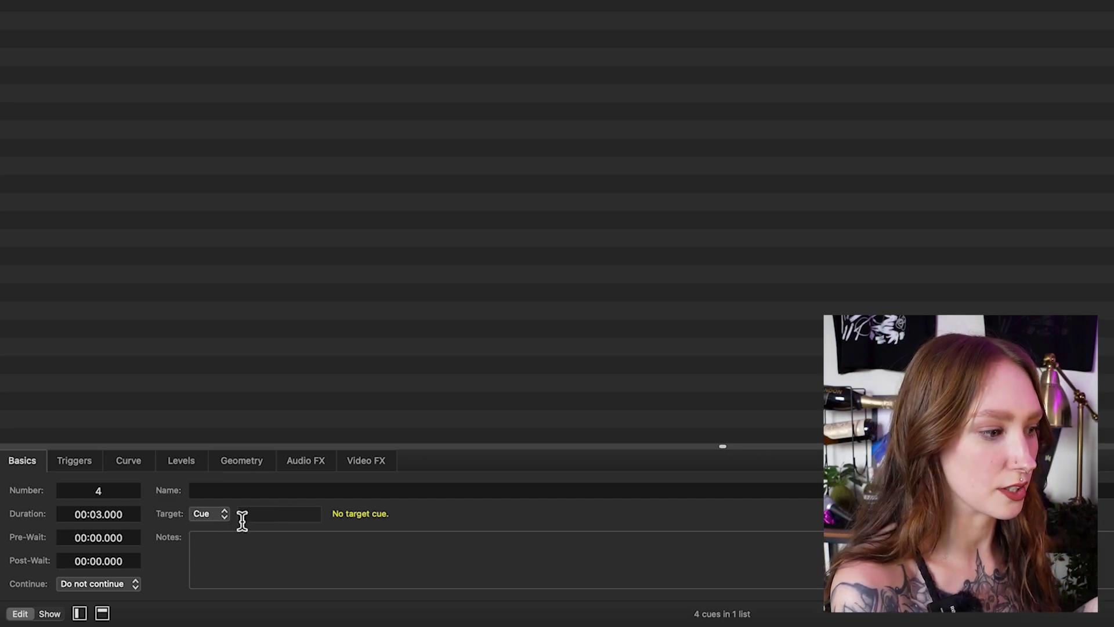
type("1")
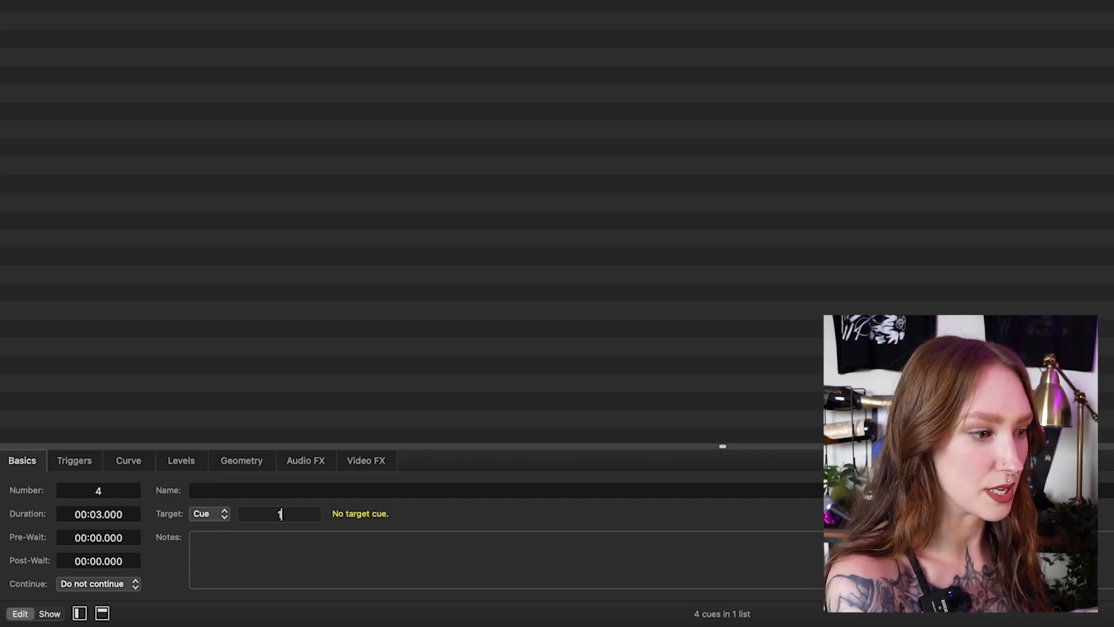
key("Return")
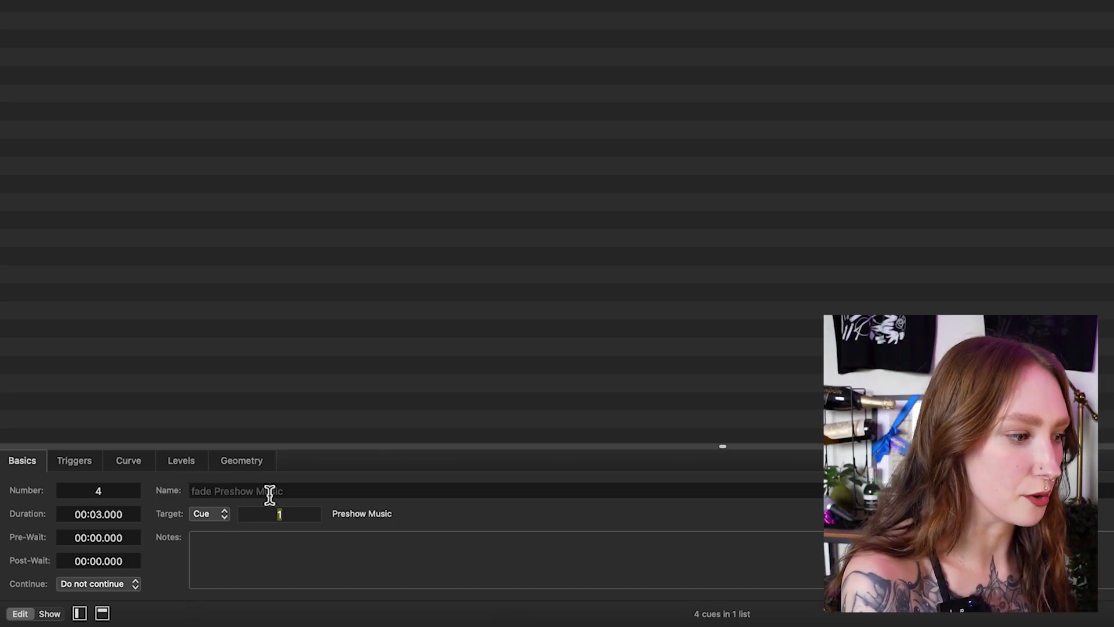
Set the fade cue's main level to -INF and make it stop its target when done.
left_click(178, 461)
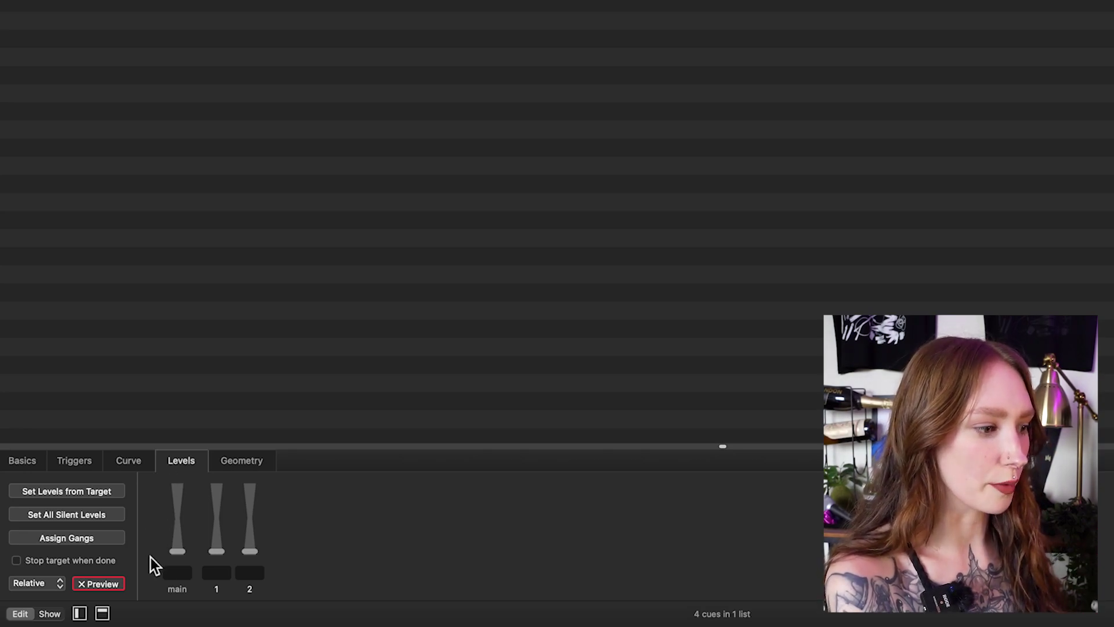
left_click(176, 573)
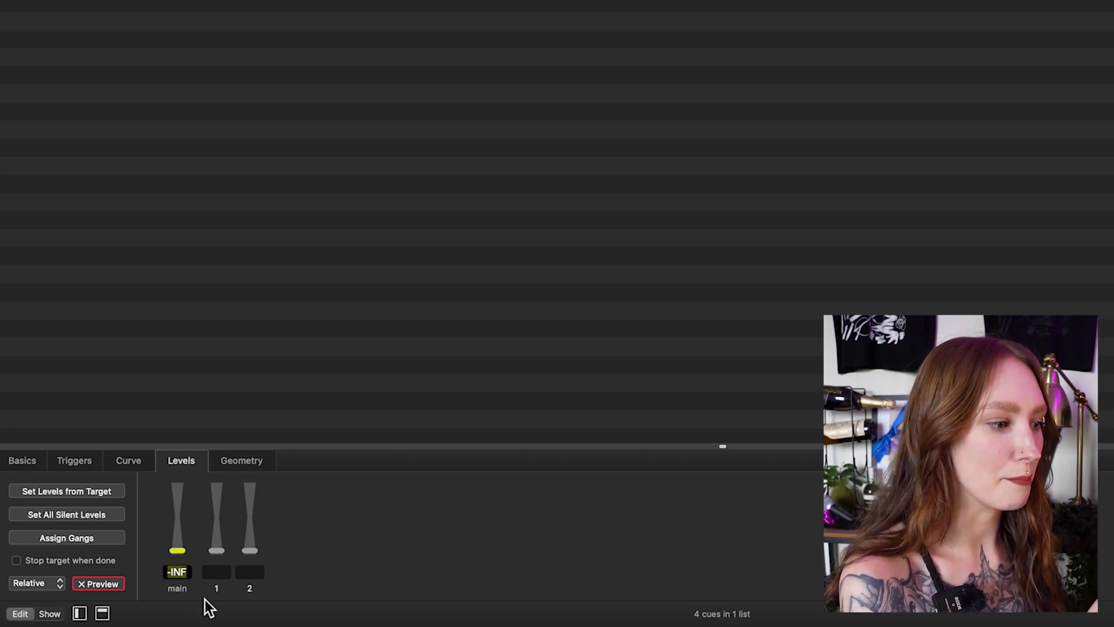
key("Return")
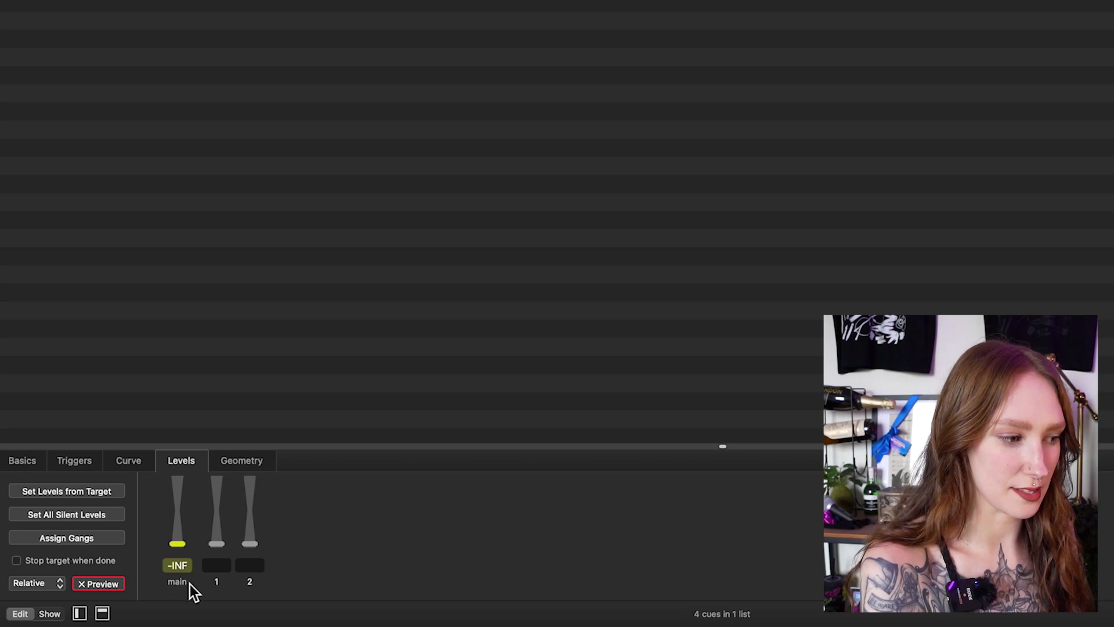
left_click(84, 561)
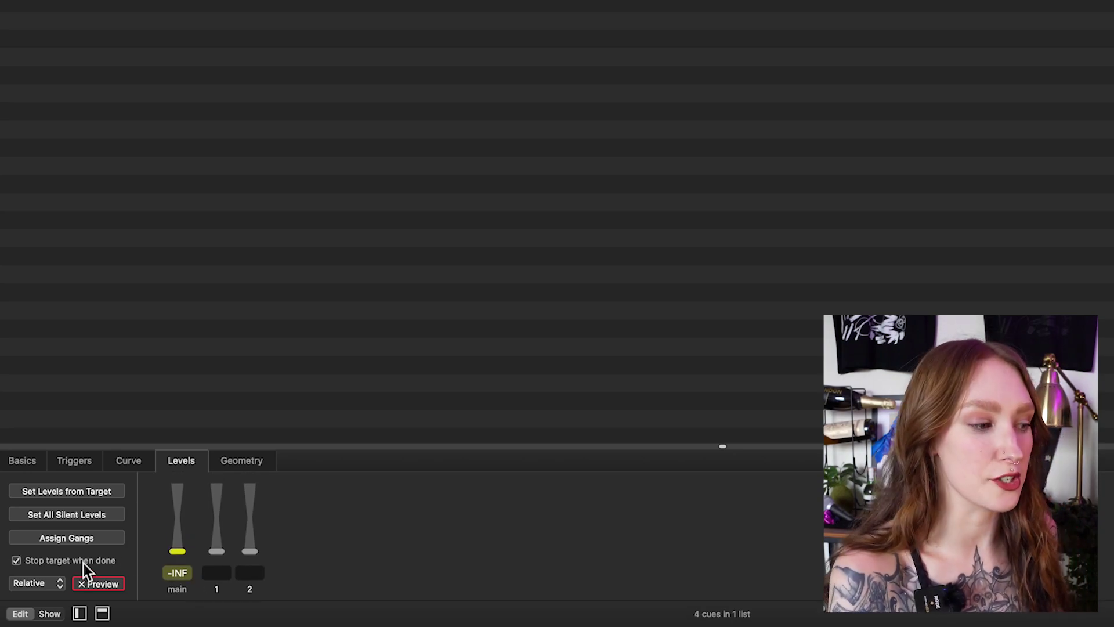
Set the fade cue's duration to 5 seconds.
left_click(28, 462)
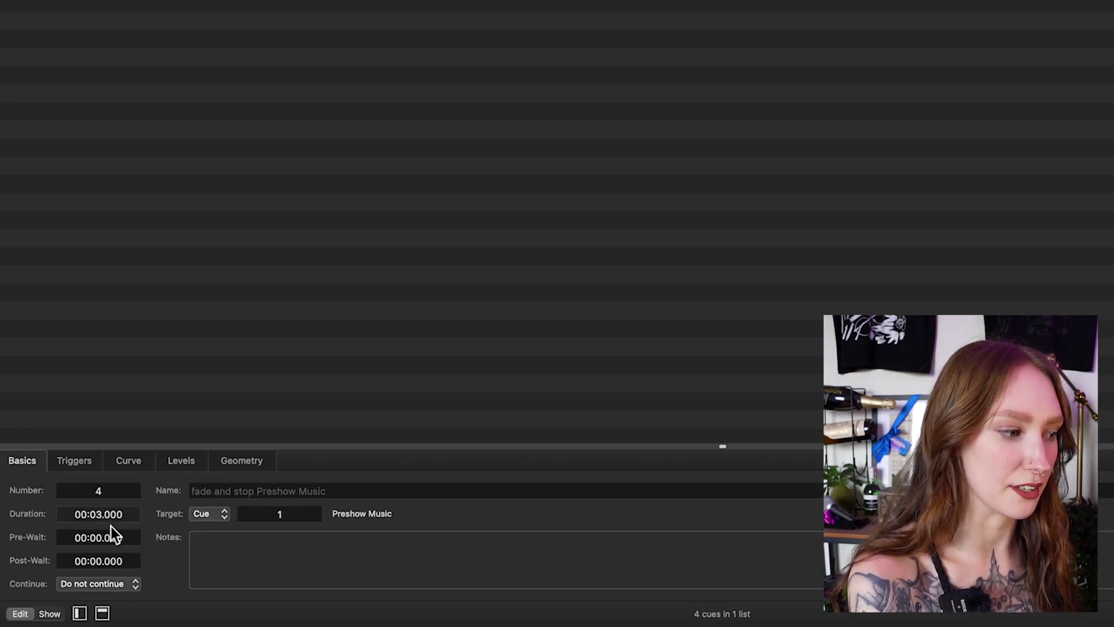
left_click(99, 514)
key("BackSpace")
type("5")
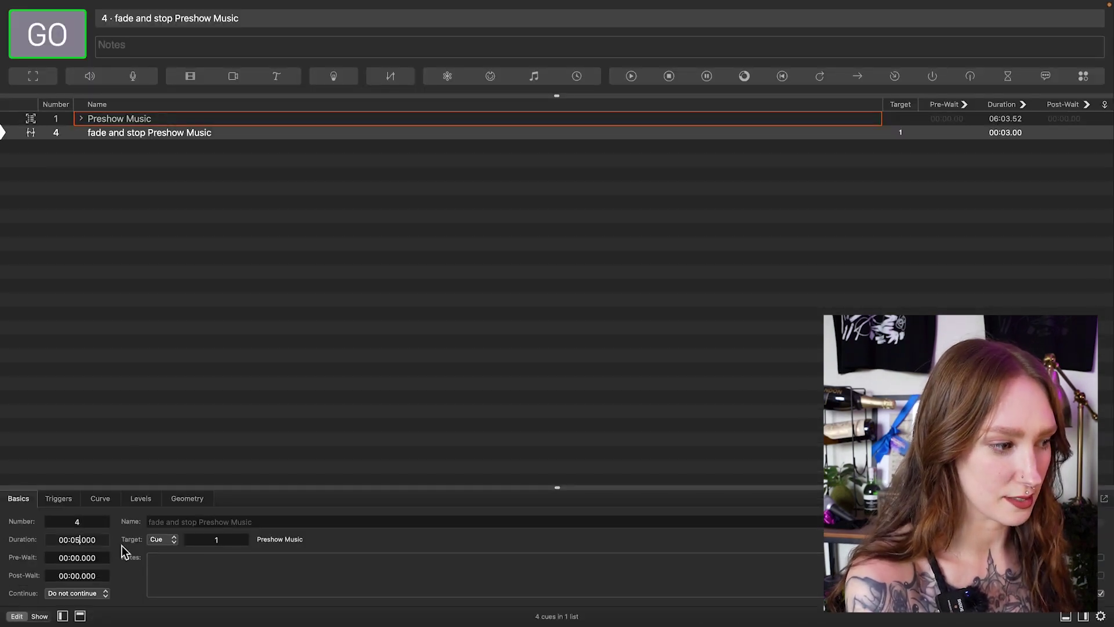
Play the Preshow Music group and trigger its fade-and-stop cue to test the fade-out.
left_click(119, 120)
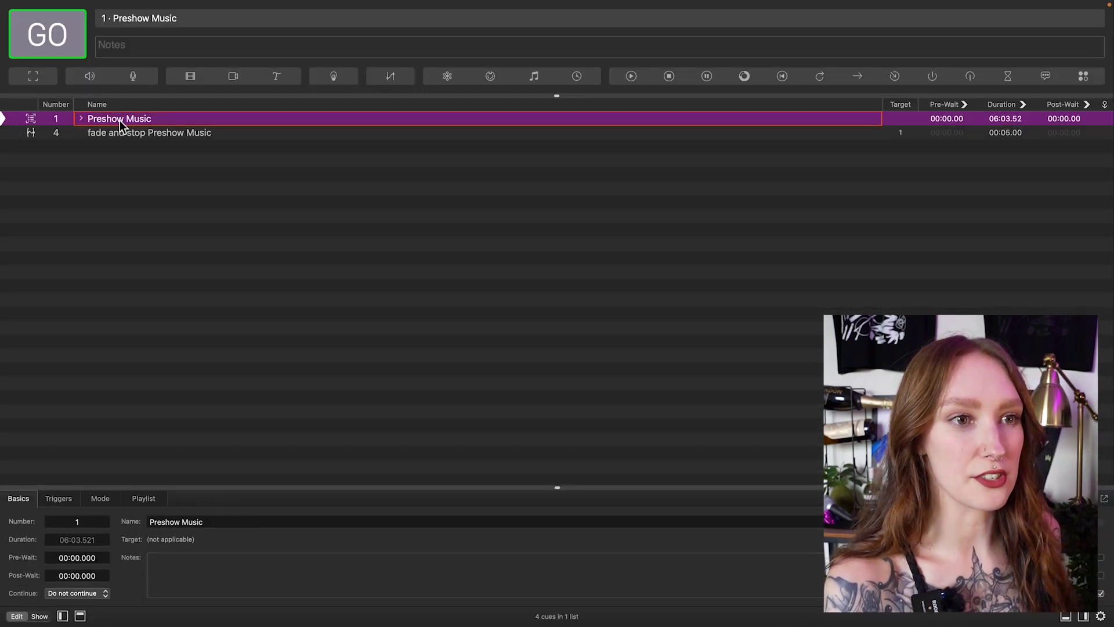
key("space")
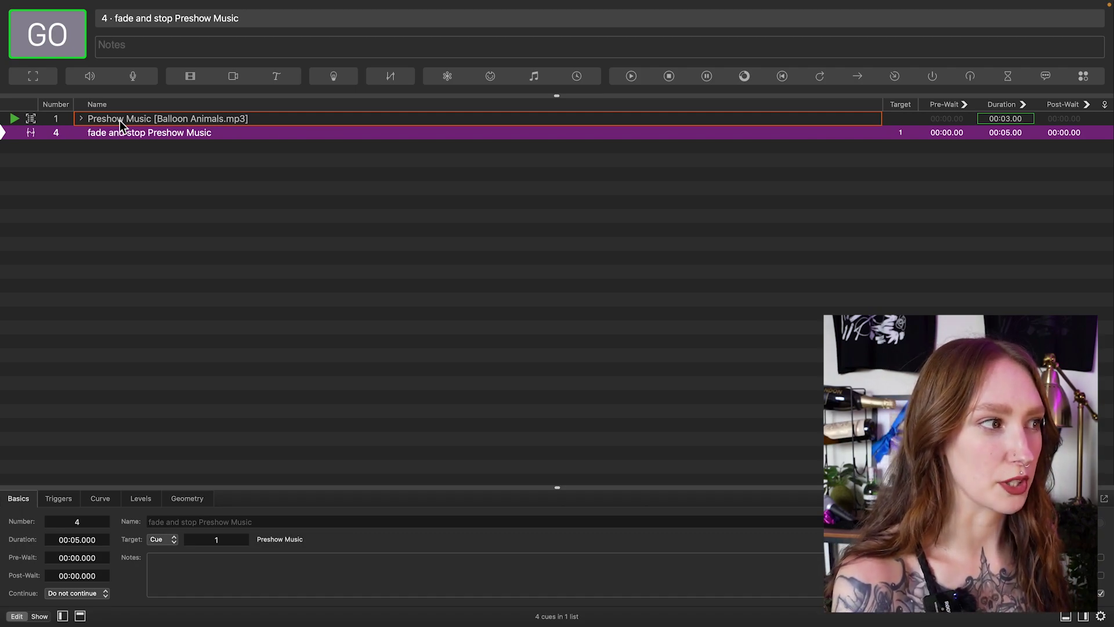
key("space")
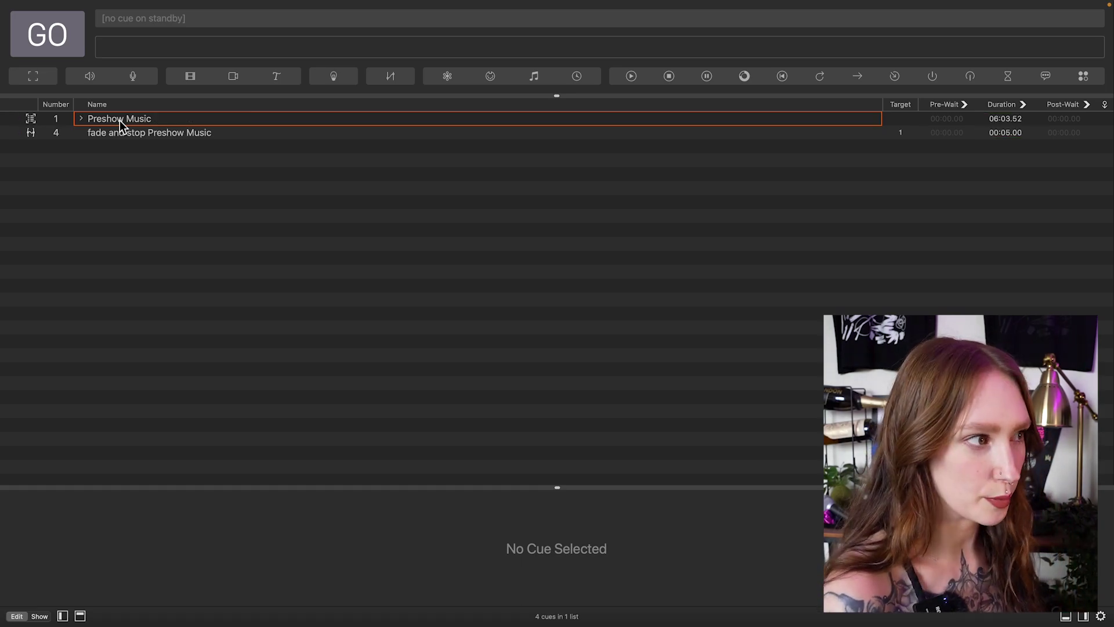
Add an audio cue using the ES_Fast Forward, Pause track and name it Song One.
left_click(90, 78)
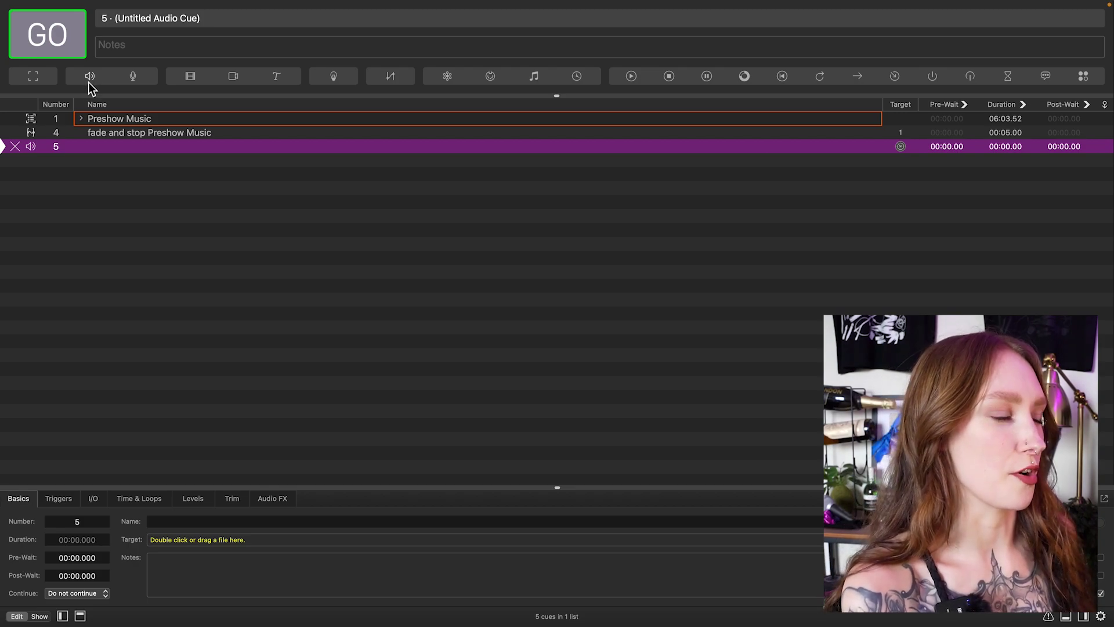
mouse_move(101, 148)
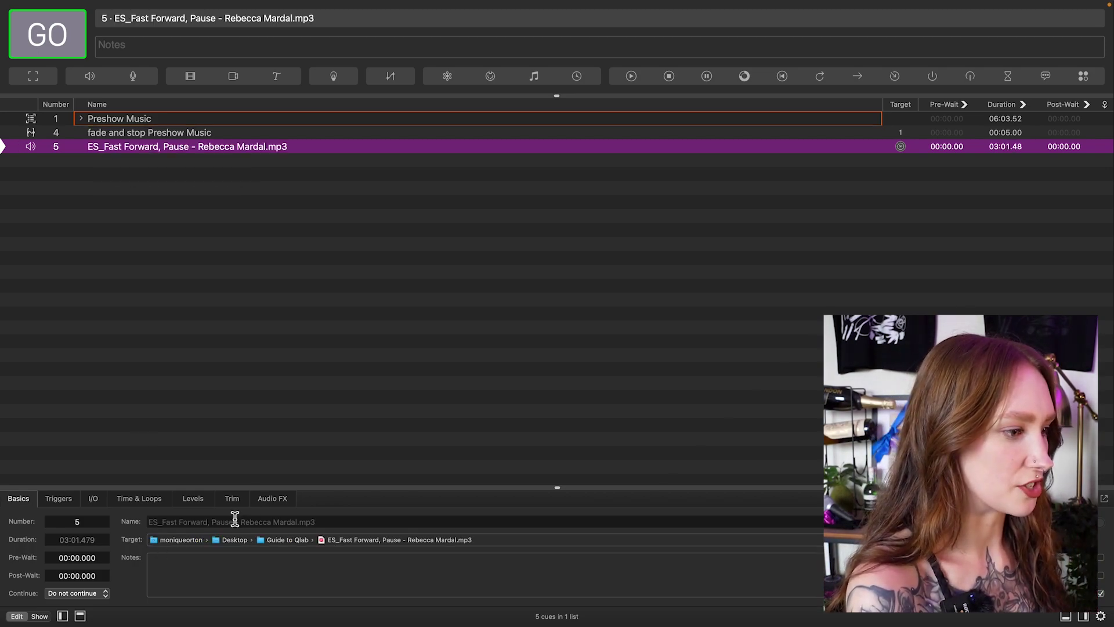
left_click(236, 521)
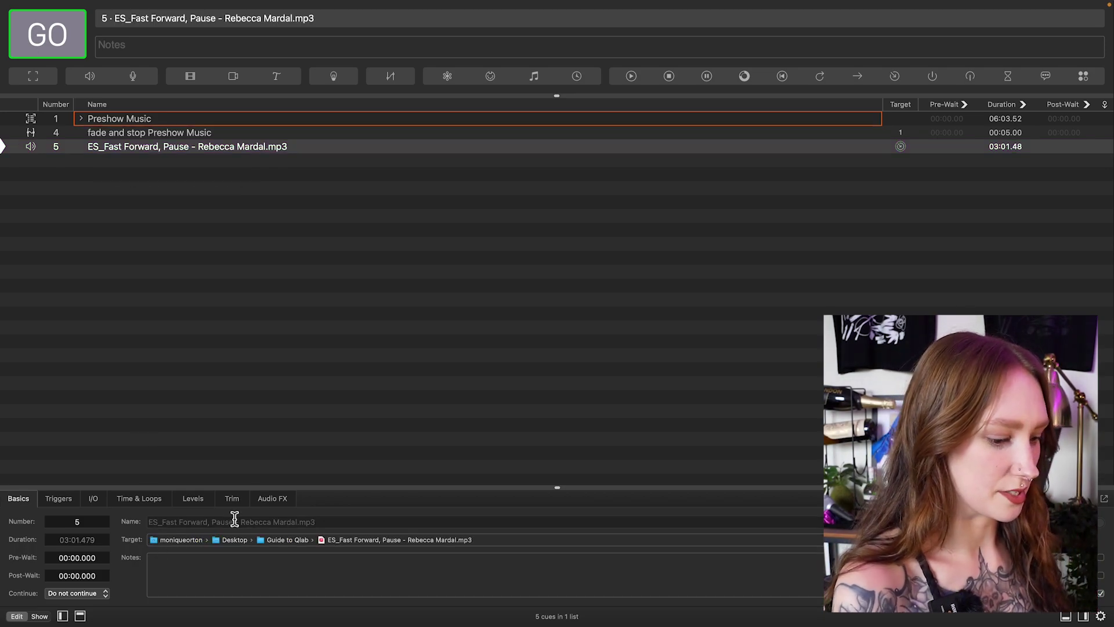
type("Song One")
key("Return")
left_click(196, 392)
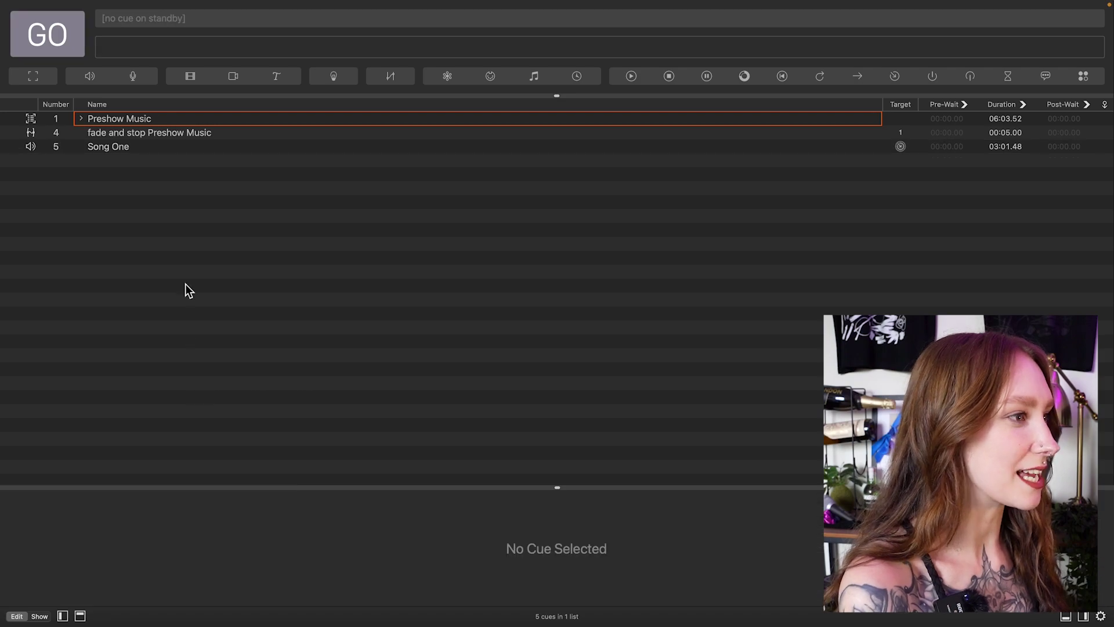
Add a Stop cue below Song One and set its target to cue 5.
left_click(126, 152)
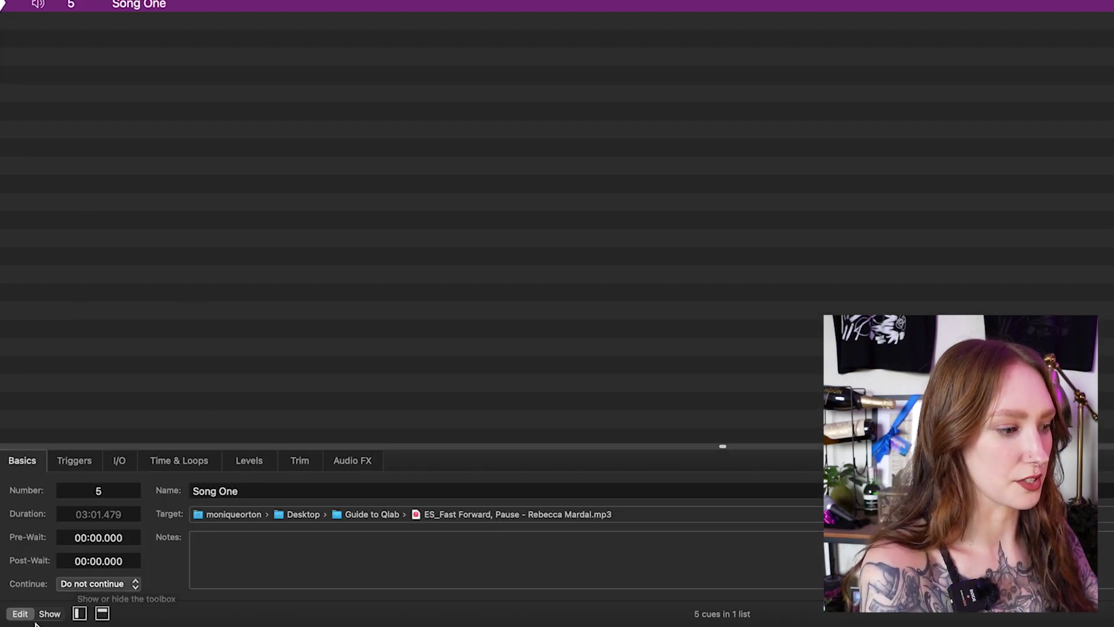
left_click(79, 617)
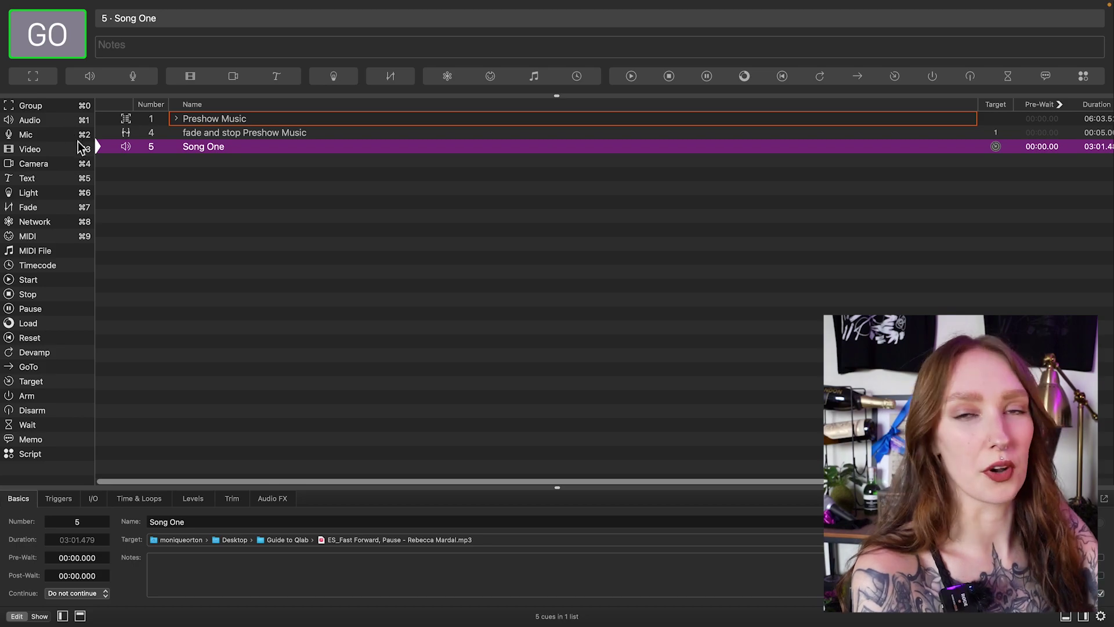
left_click(49, 297)
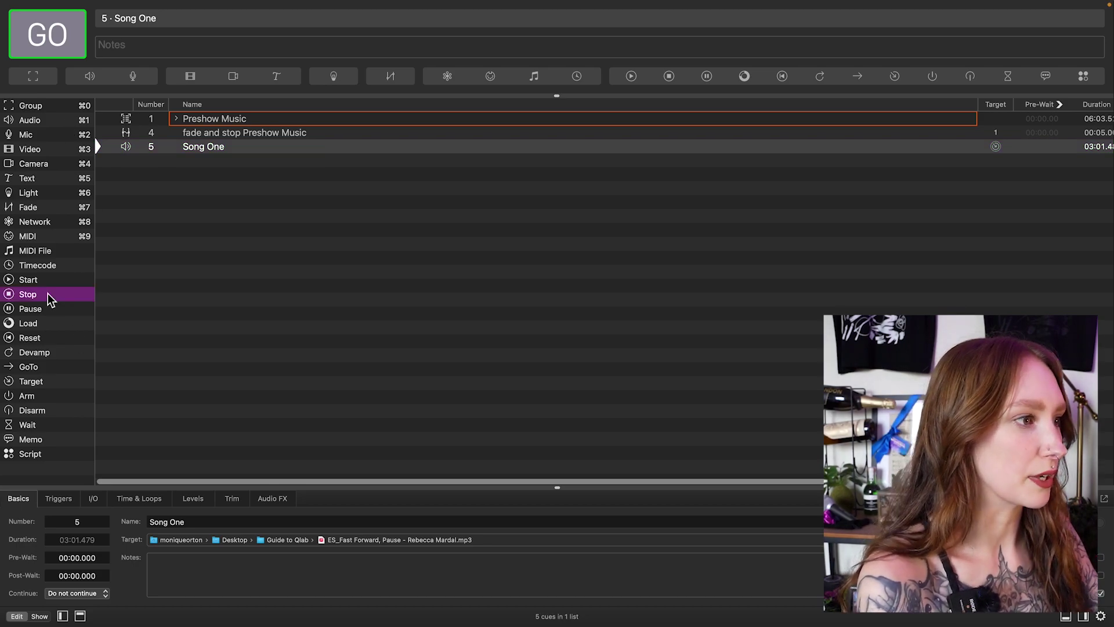
double_click(40, 298)
left_click(195, 546)
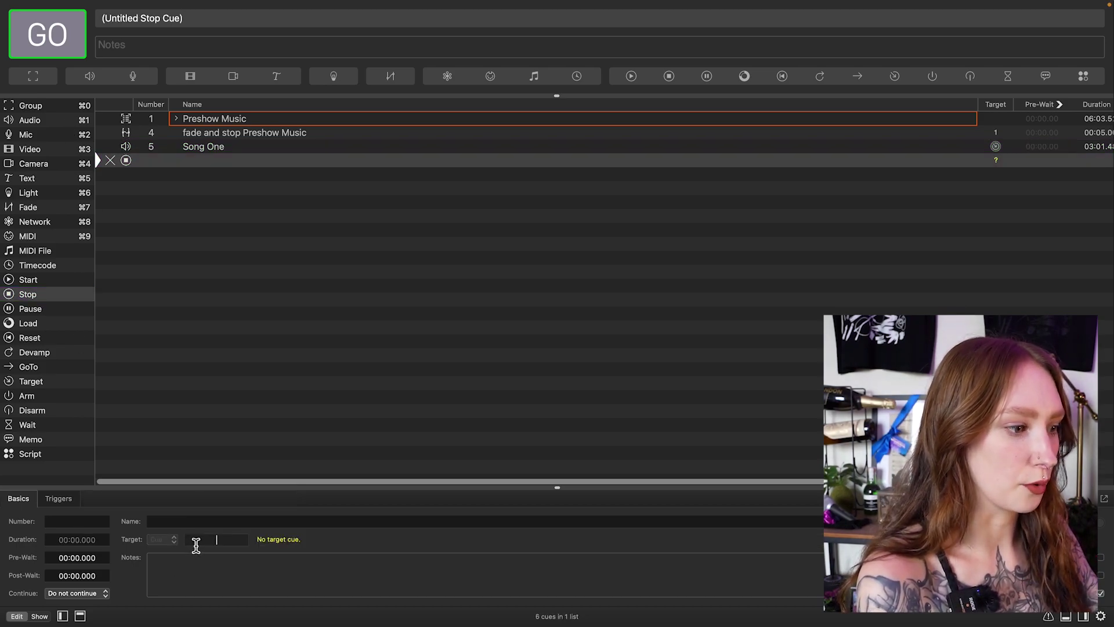
type("5")
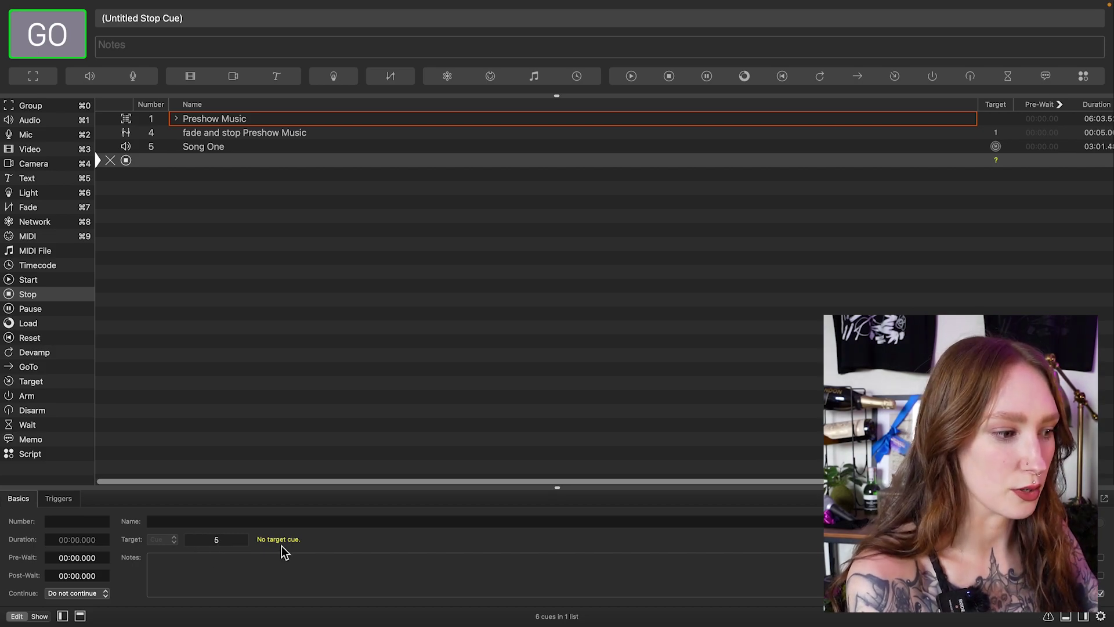
key("Return")
Play Song One and trigger its stop cue to test the hard stop.
left_click(203, 147)
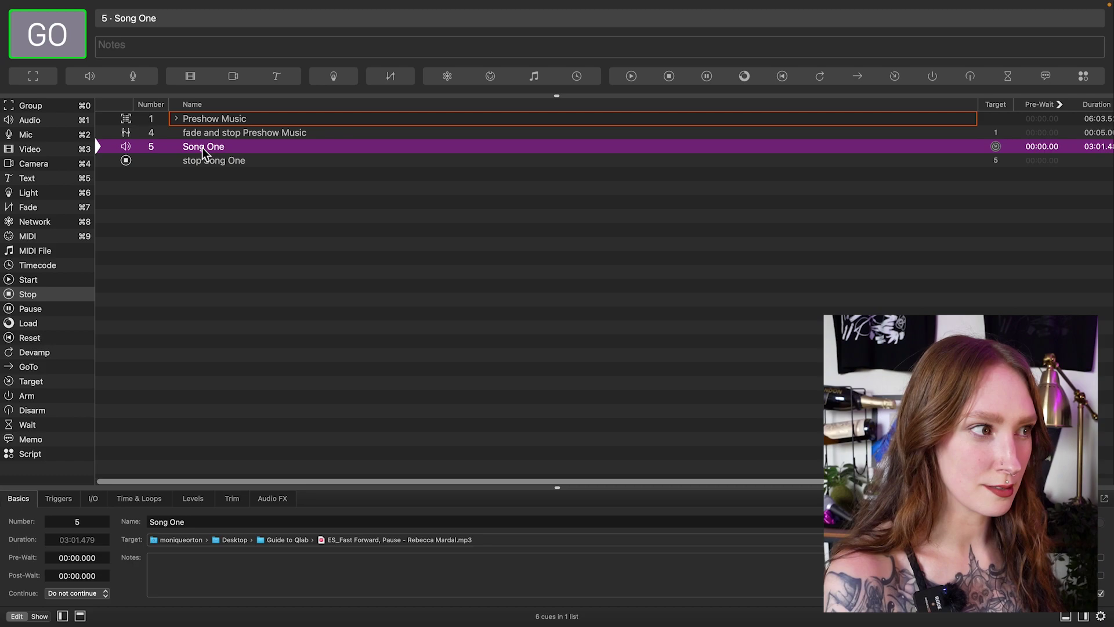
key("space")
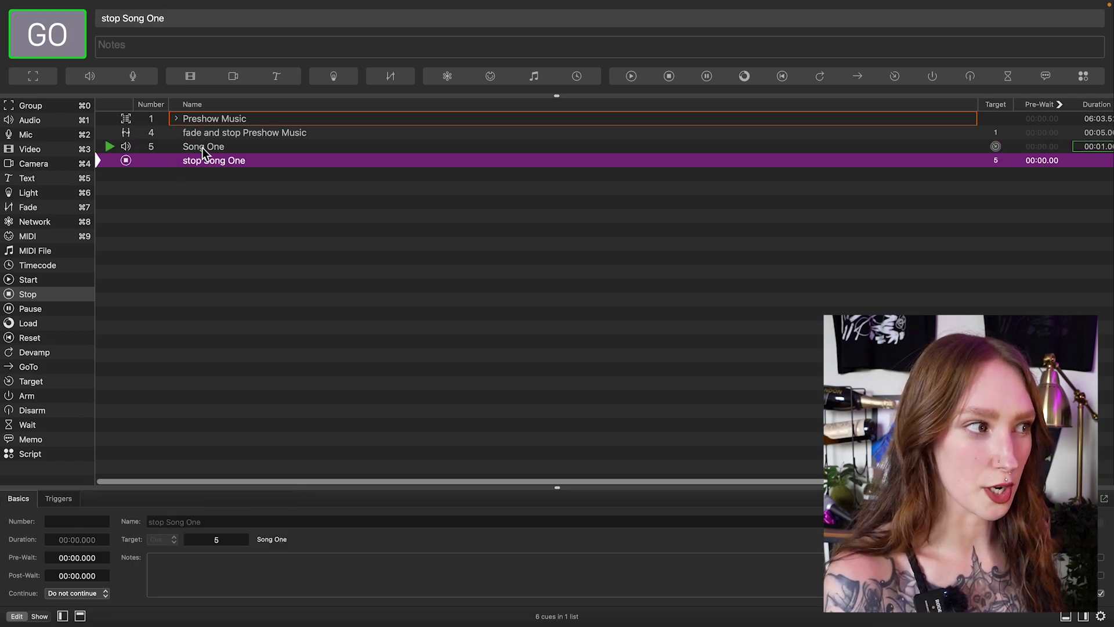
key("space")
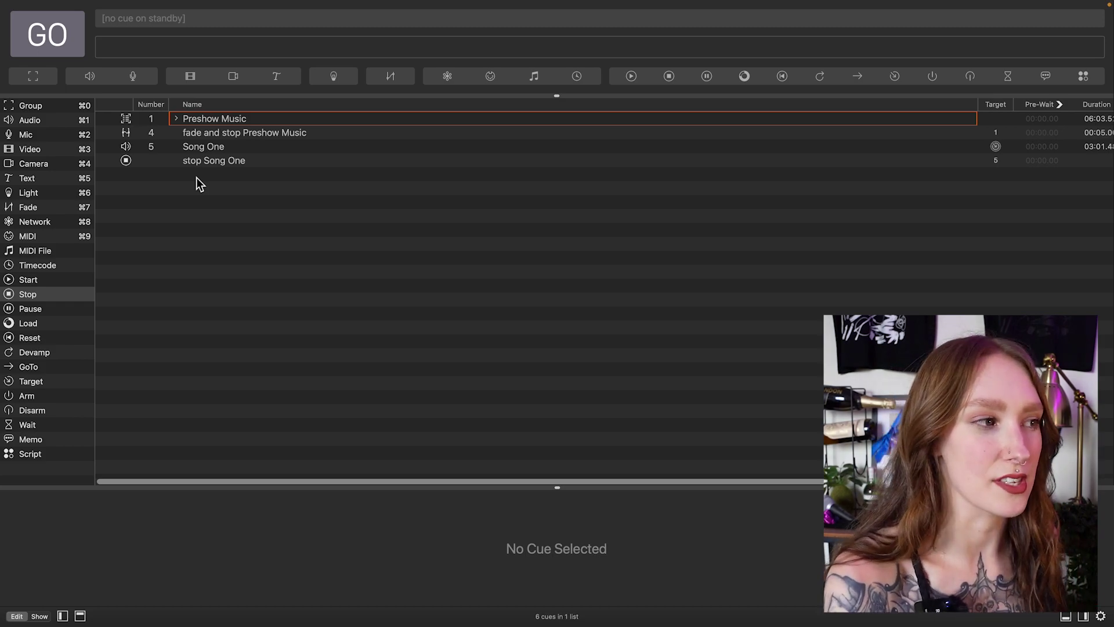
Add an audio cue named Song Two using the ES_Love Love track and set its pre-wait to 10 seconds.
key("super+1")
double_click(194, 539)
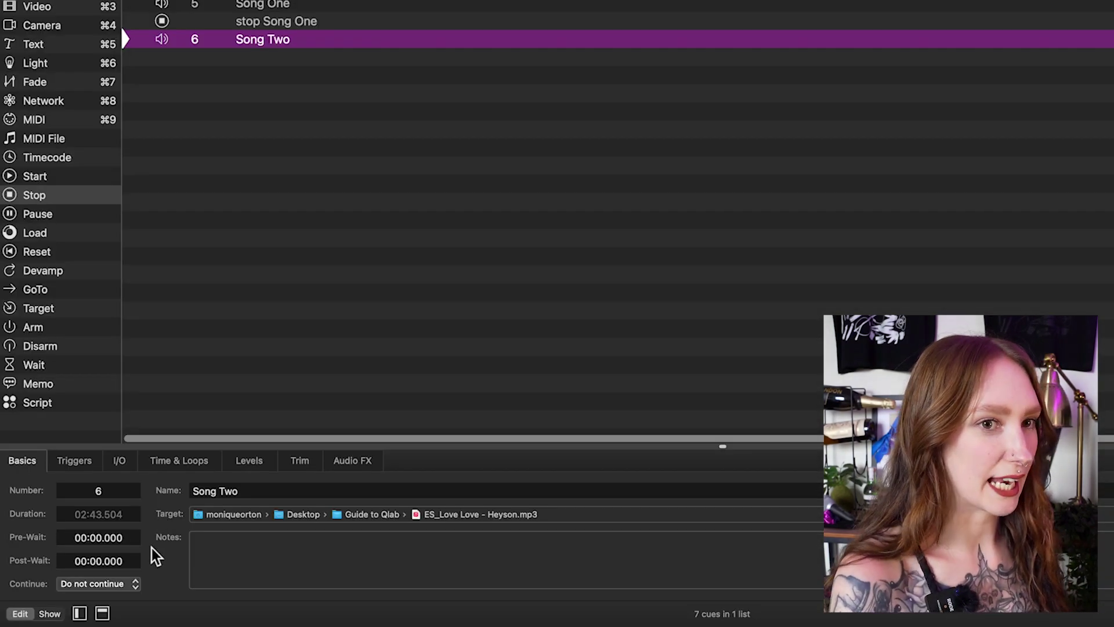
left_click(137, 543)
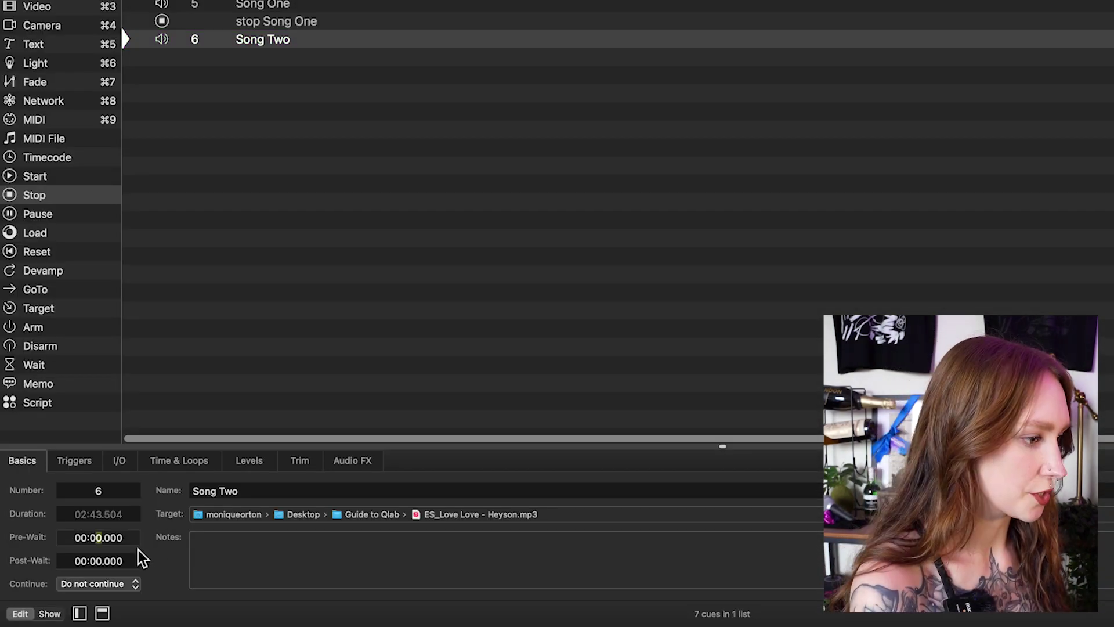
type("10")
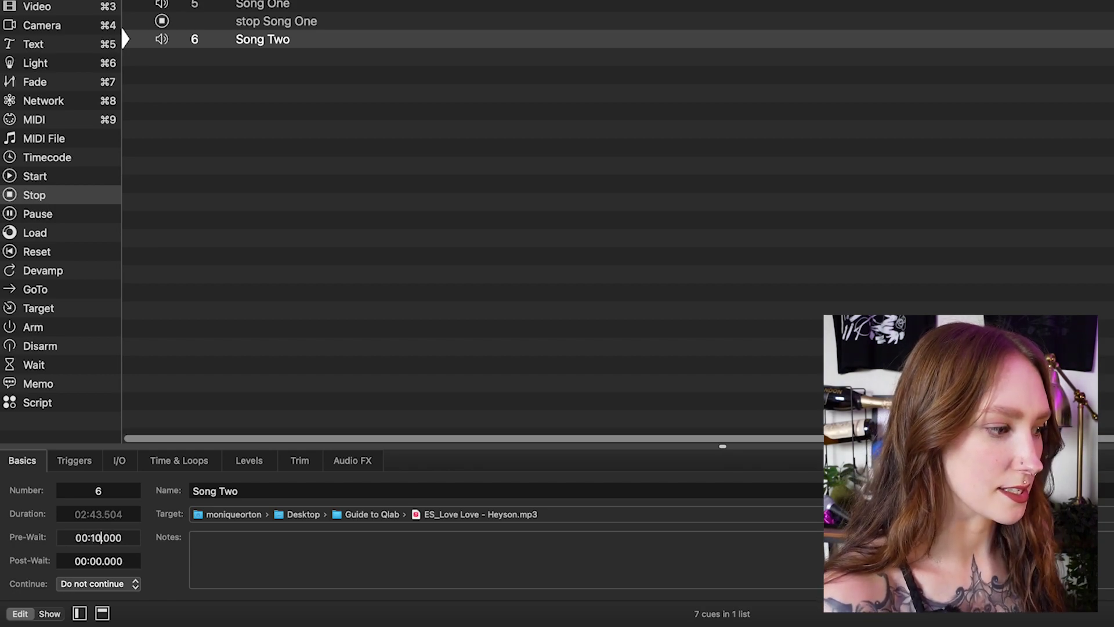
key("Return")
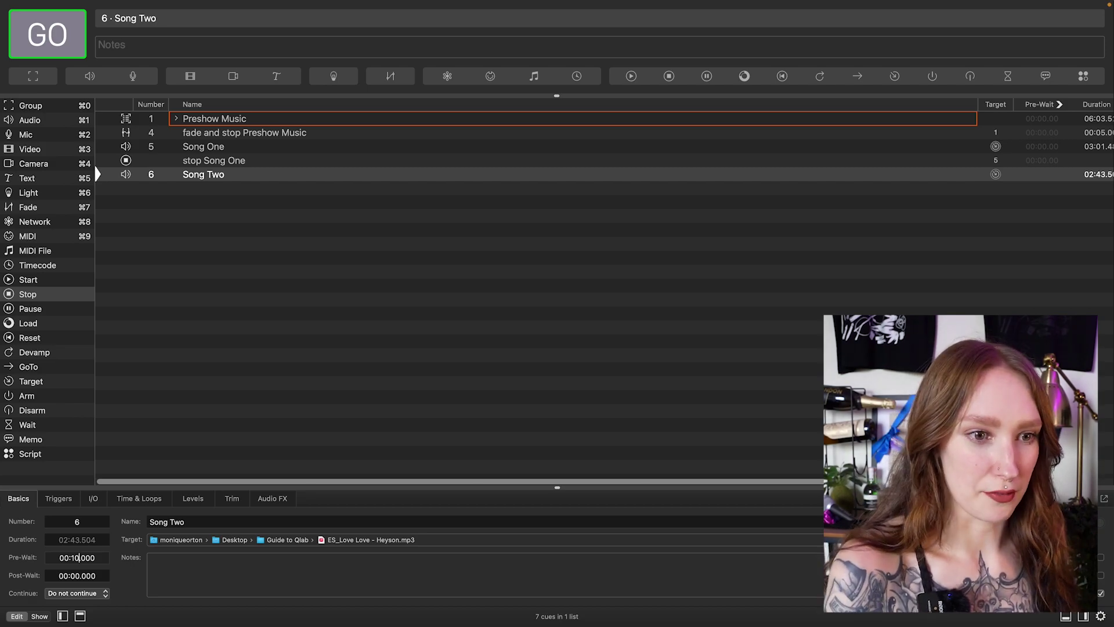
left_click(147, 426)
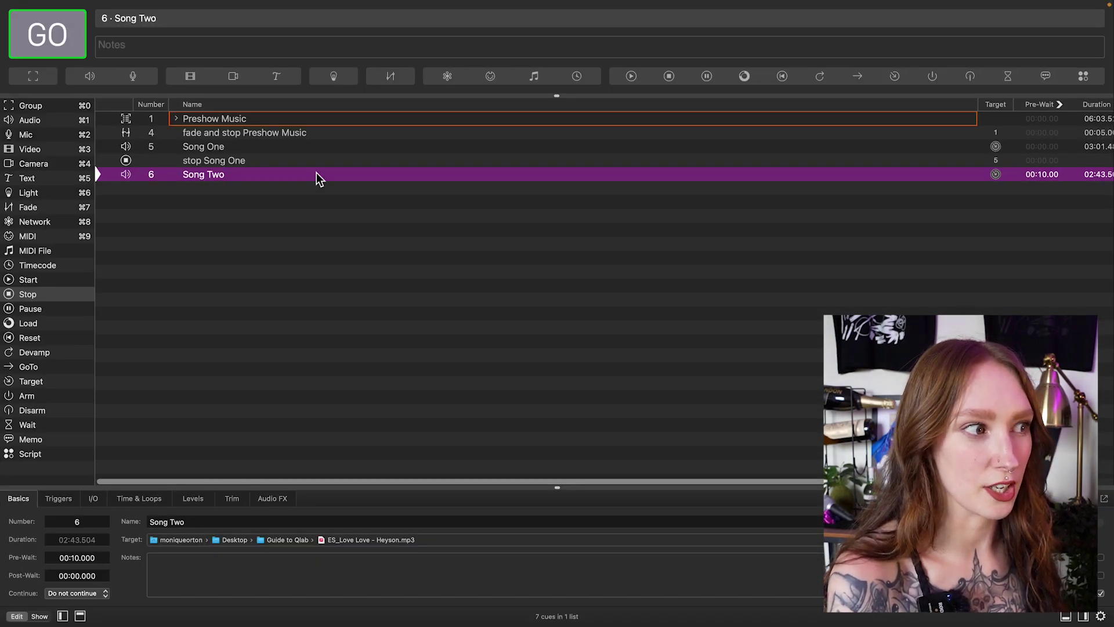
Run Song Two to test its pre-wait, and play Song One before stopping all playback.
key("space")
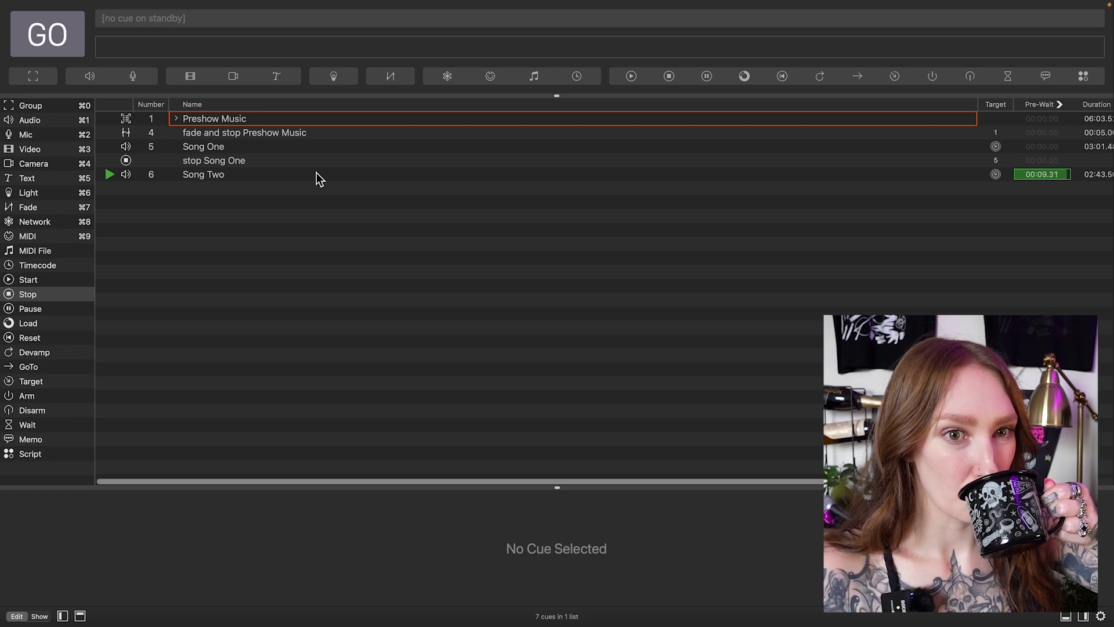
left_click(316, 174)
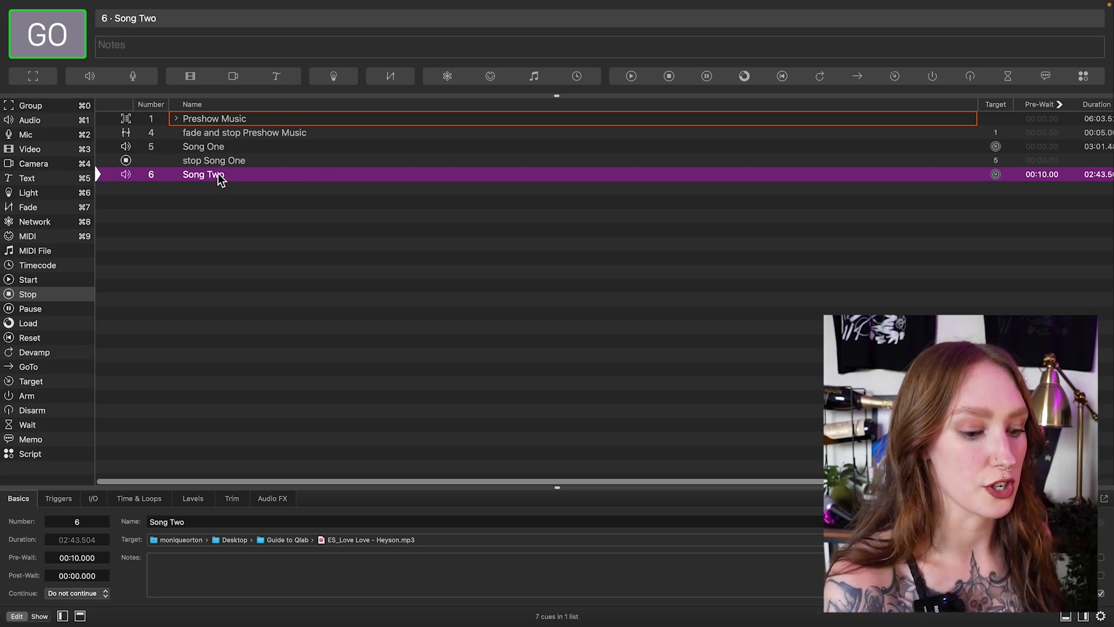
left_click(240, 149)
key("space")
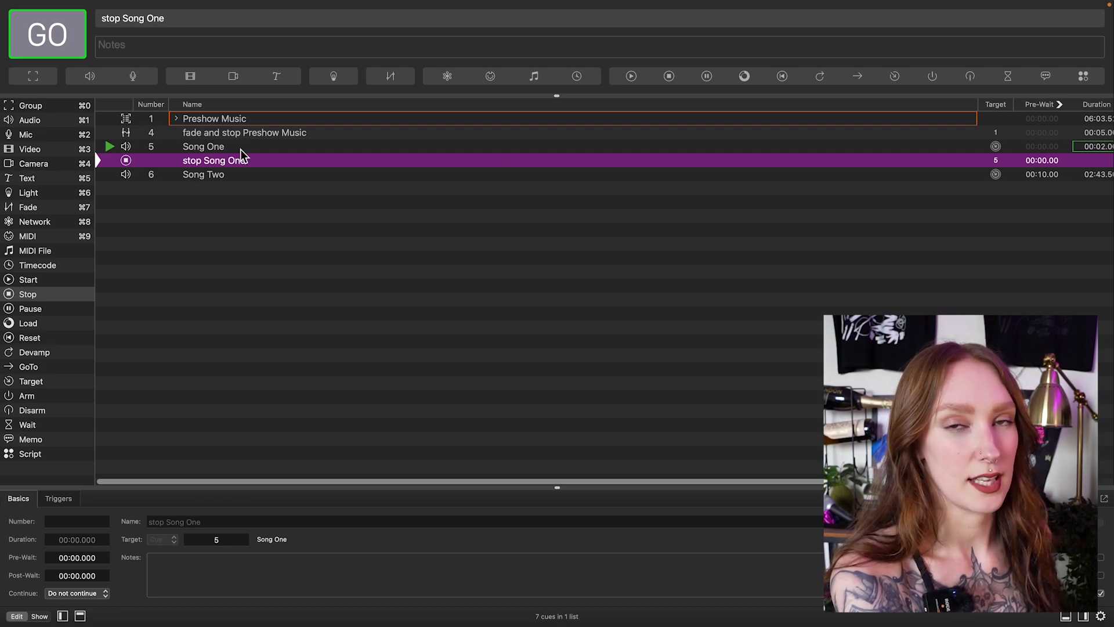
key("Escape")
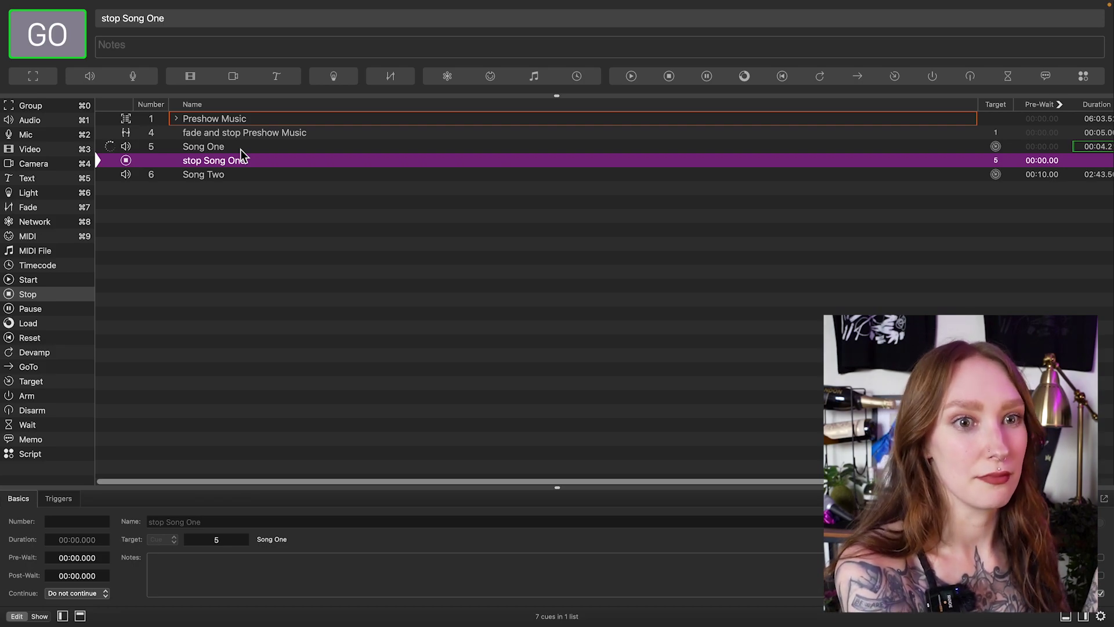
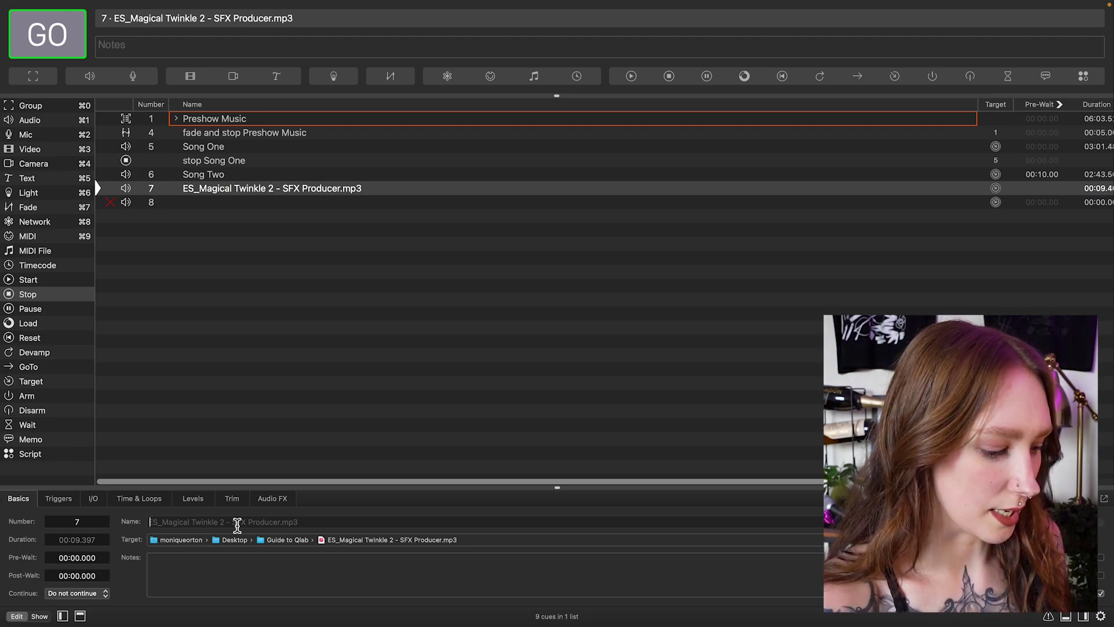
Name the magical twinkle cue Twinkle SFX, and fill cue 8 with the ES_One Time Again track as Song Three.
type("Twinkle SFX")
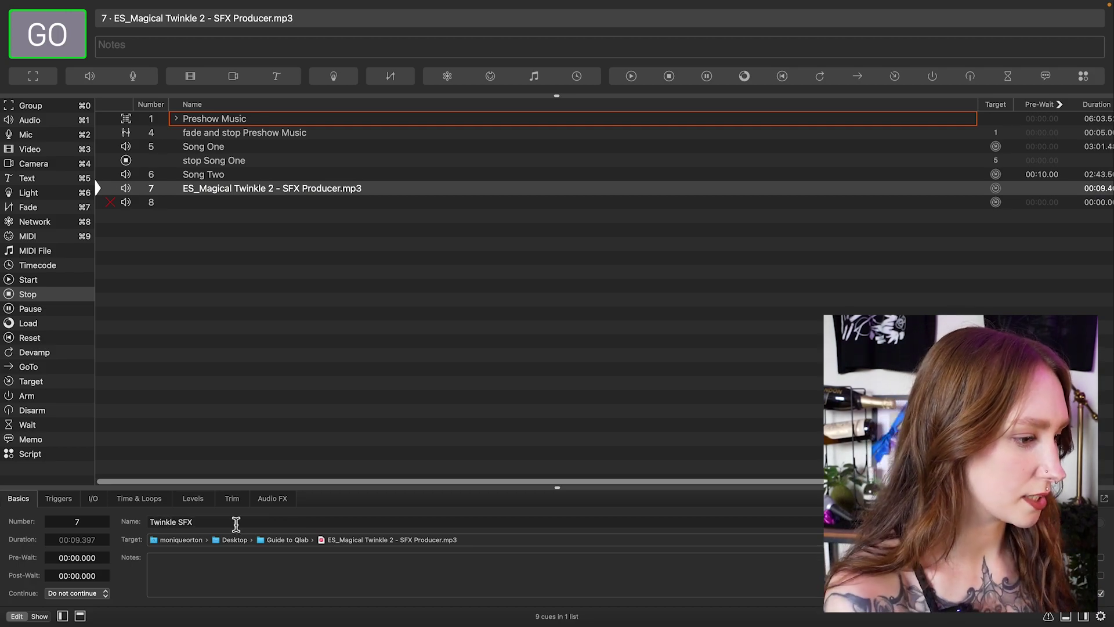
key("Return")
key("Down")
double_click(168, 542)
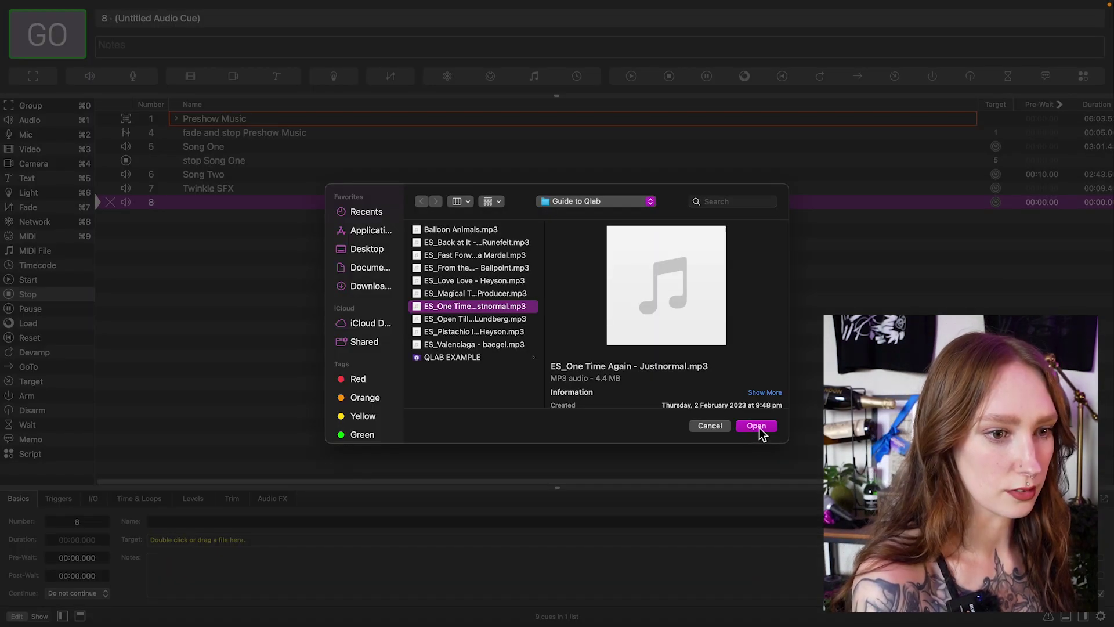
left_click(758, 428)
Set Twinkle SFX to Auto-follow and play it to test the transition into Song Three, stopping playback once the song starts.
left_click(227, 192)
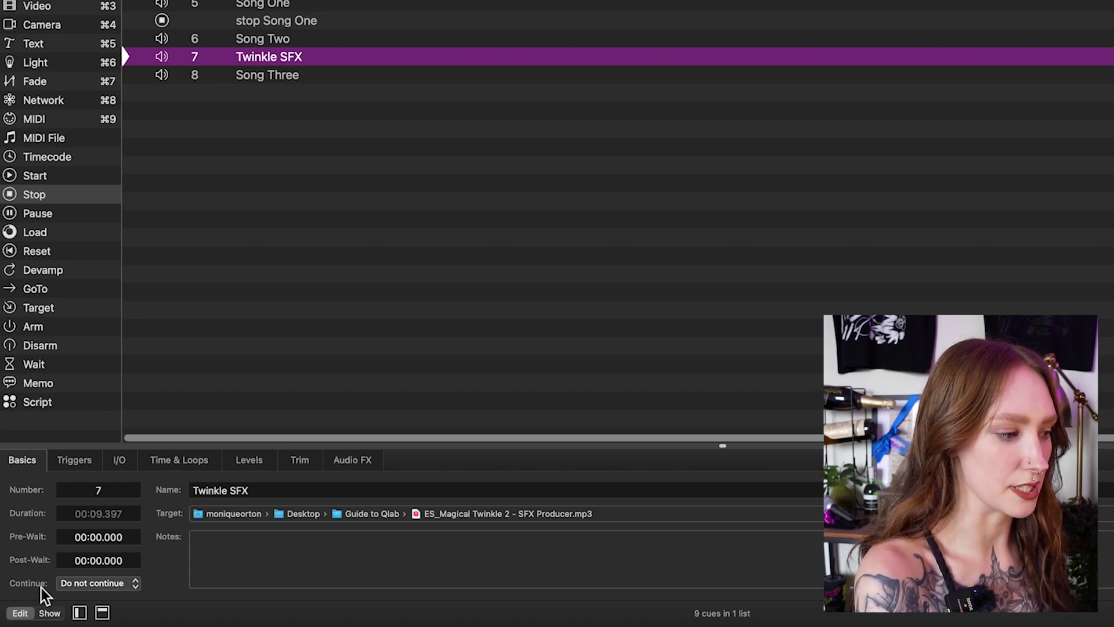
left_click(75, 585)
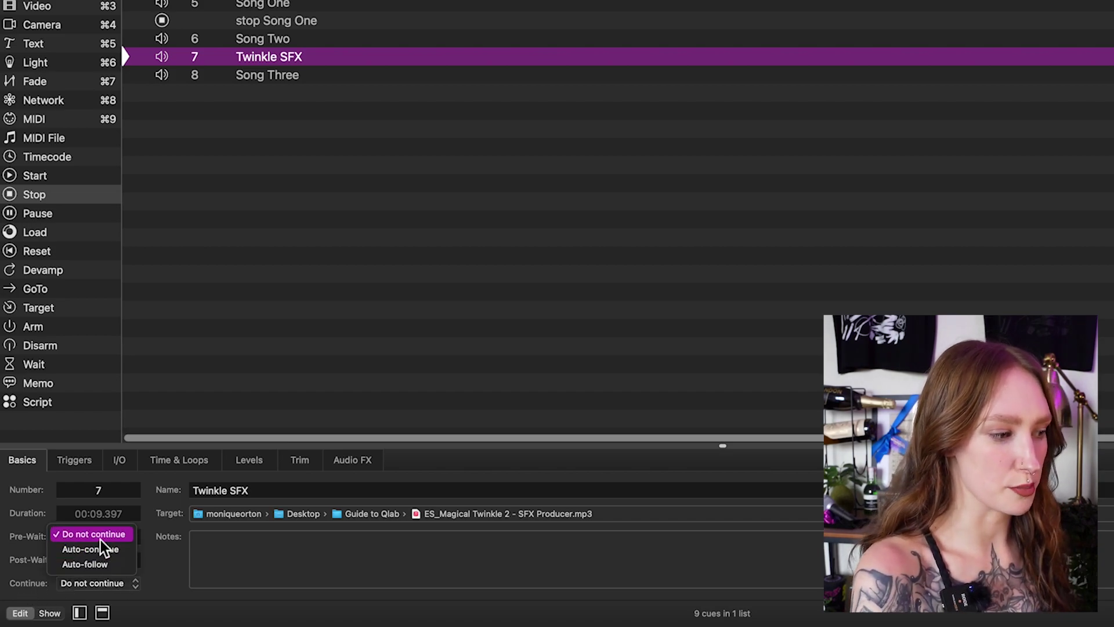
left_click(117, 565)
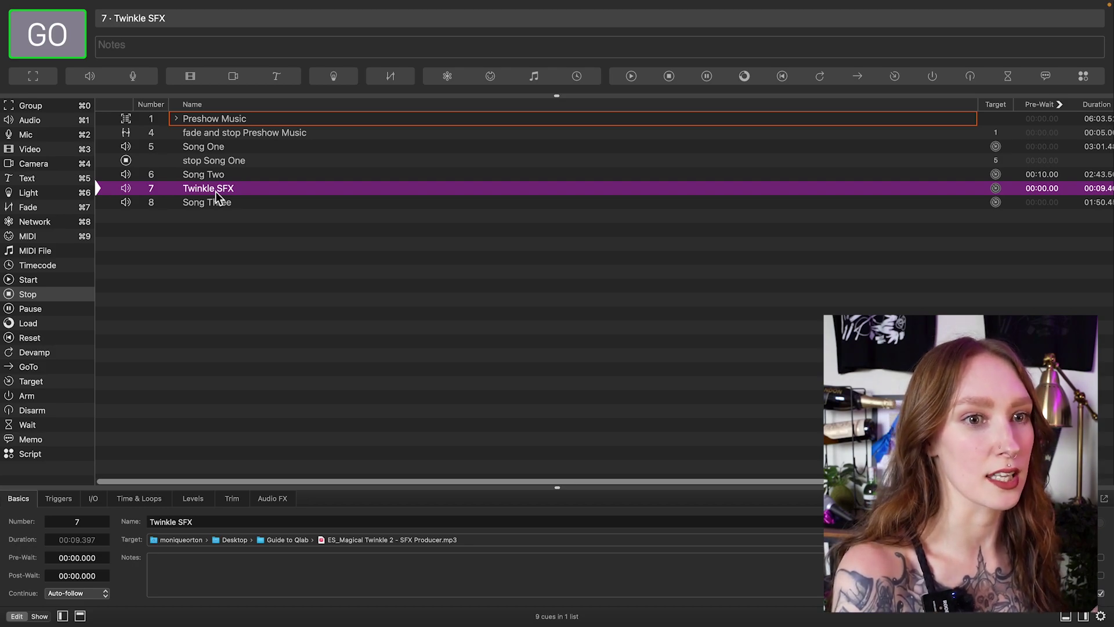
key("space")
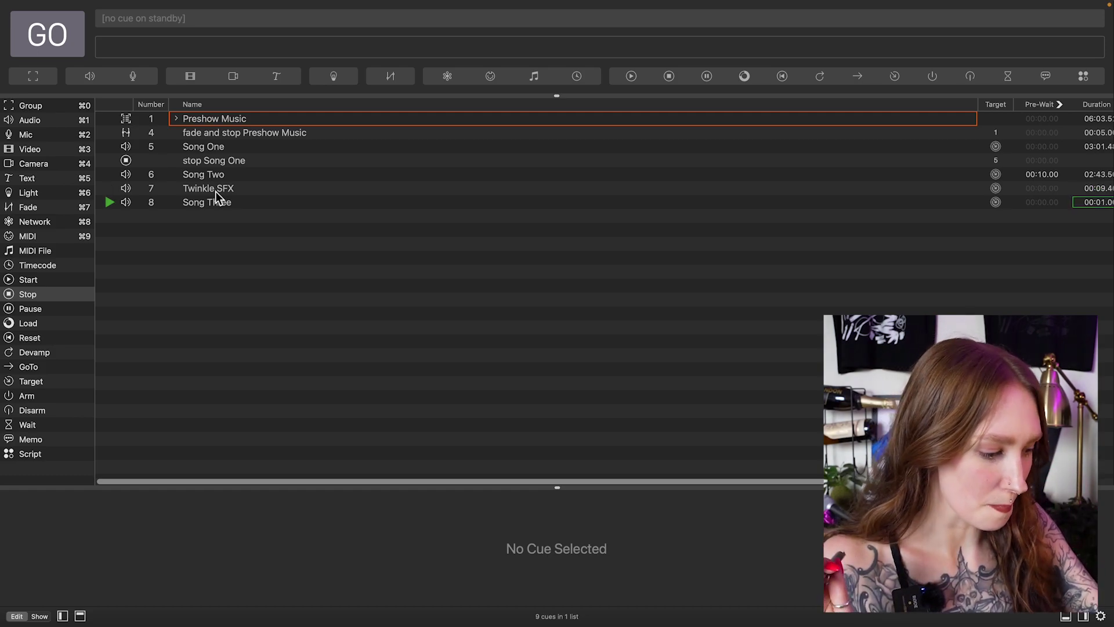
key("Escape")
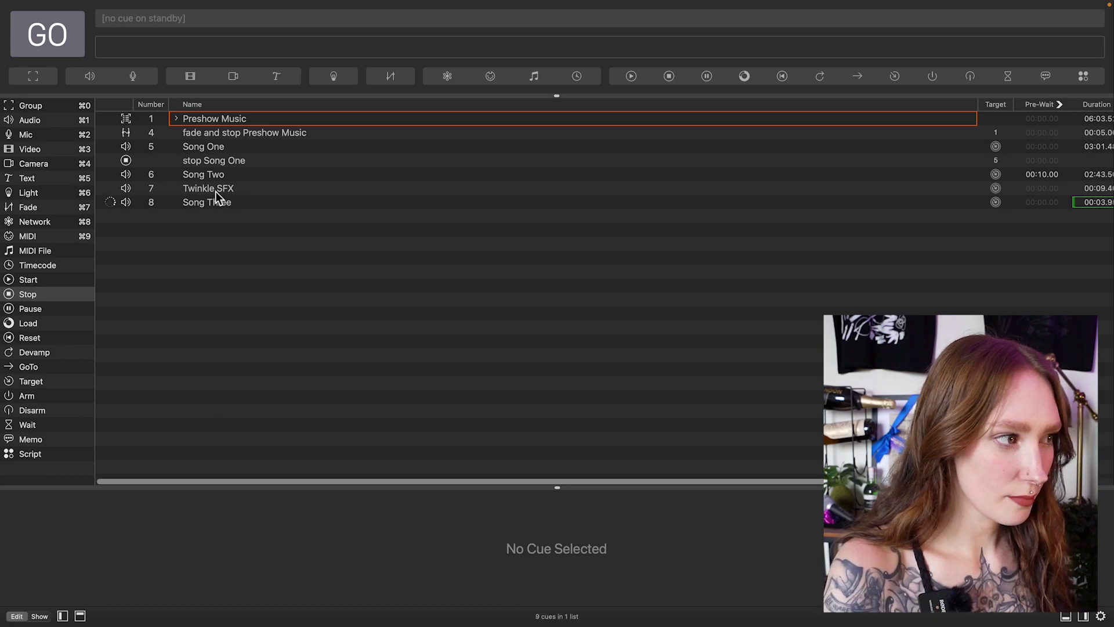
Trim the silent tail of the Twinkle SFX audio so its end time is about 6.16 seconds.
left_click(214, 192)
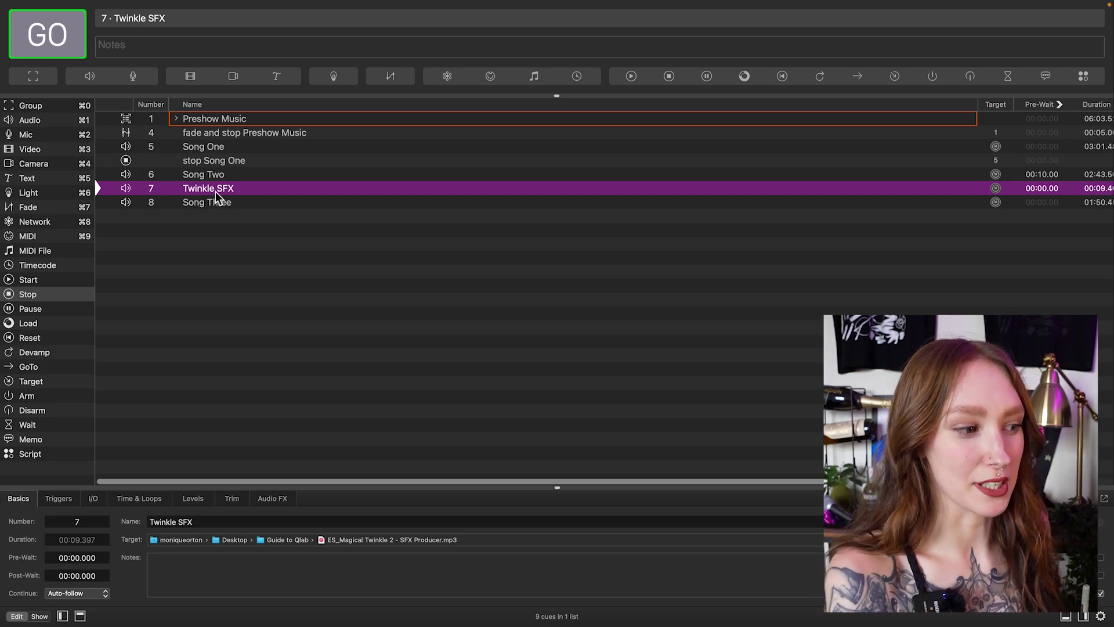
left_click(194, 501)
left_click(231, 501)
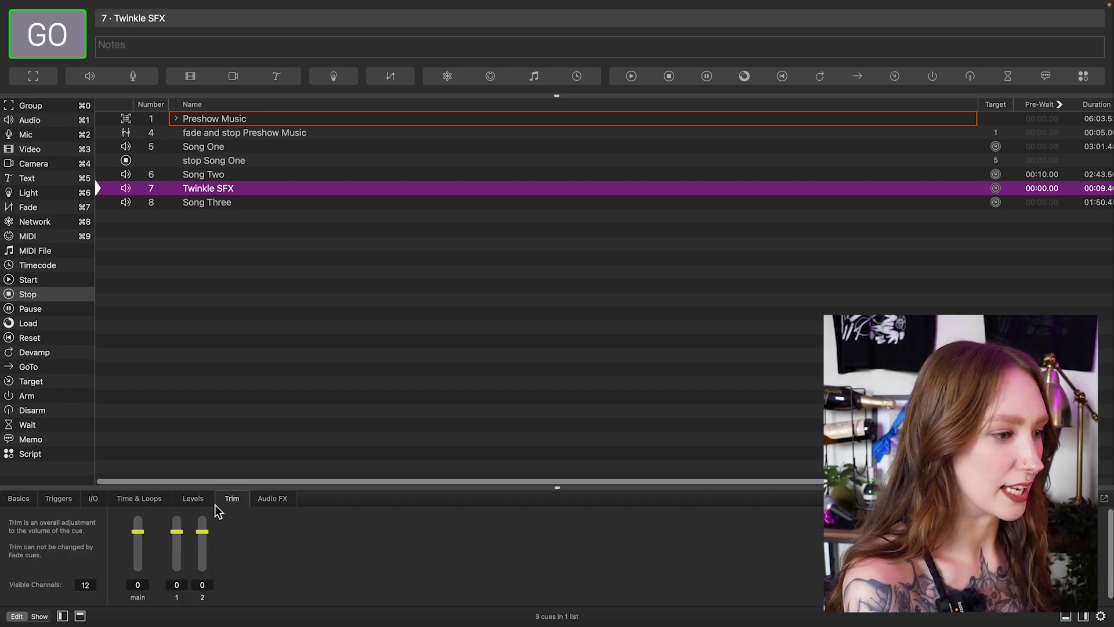
left_click(140, 498)
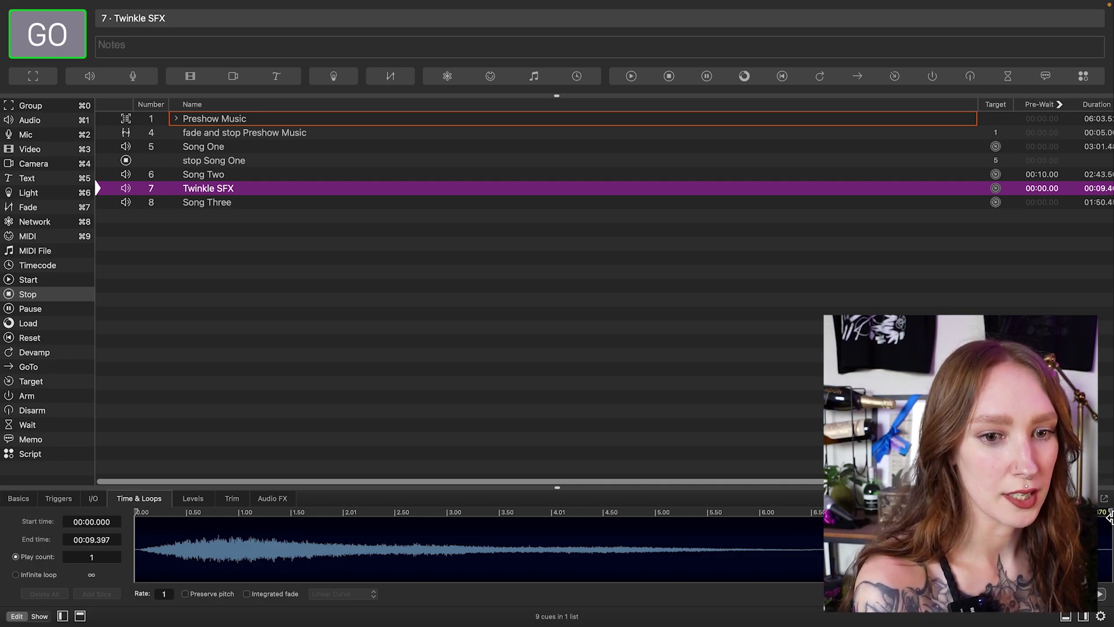
left_click_drag(1109, 516, 922, 535)
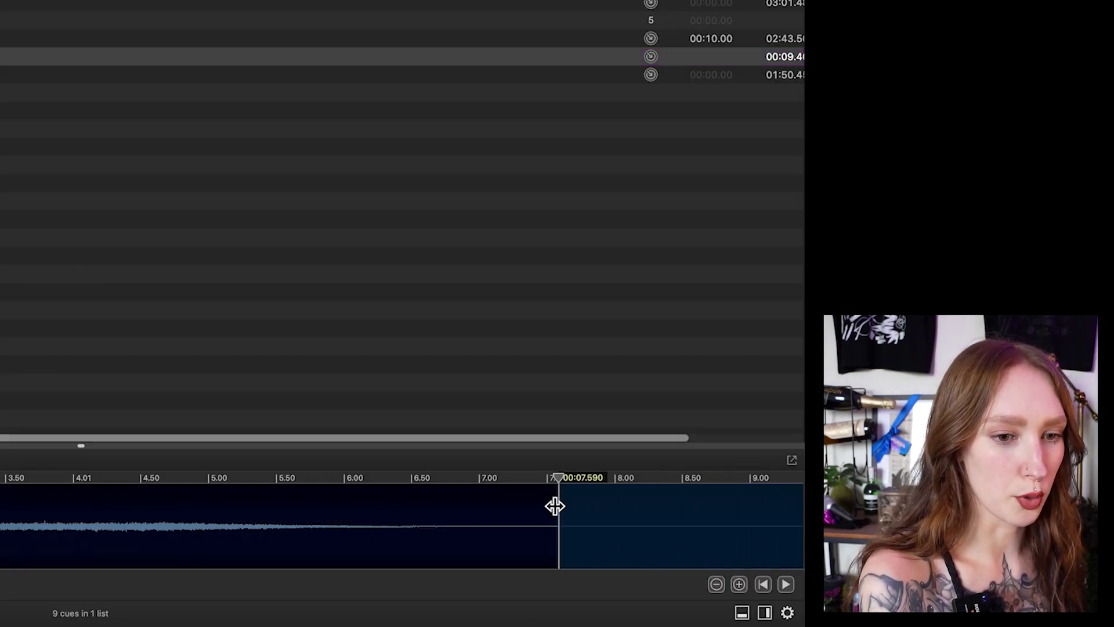
mouse_move(555, 506)
left_mouse_down()
mouse_move(363, 513)
mouse_move(395, 506)
mouse_move(386, 477)
left_mouse_up()
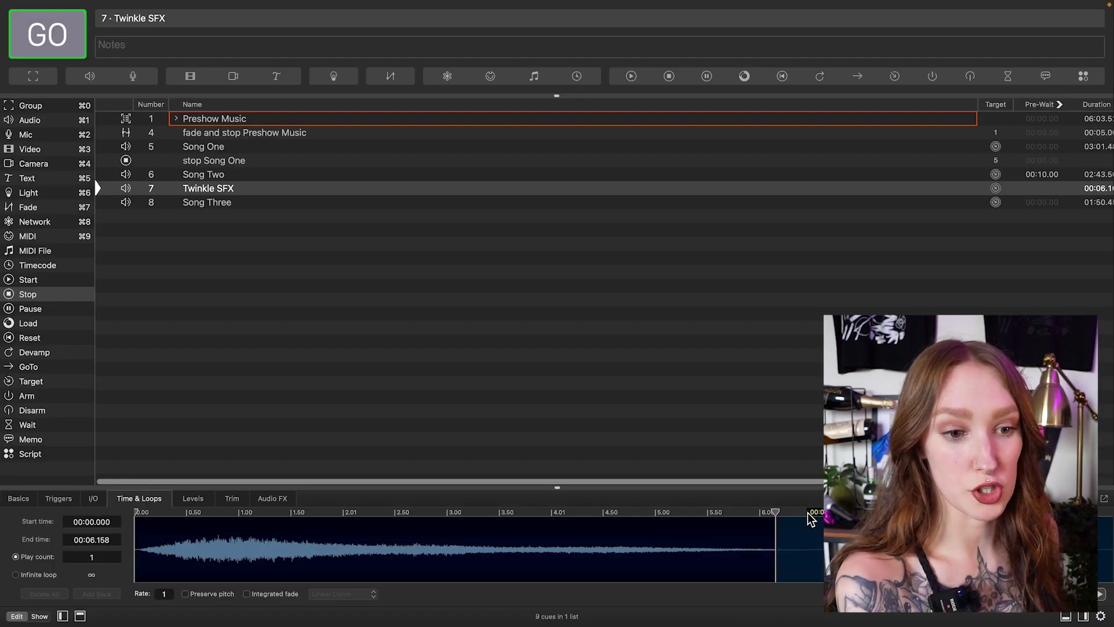
Set the continue mode of the Twinkle SFX cue to Auto-continue.
left_click(18, 498)
left_click(105, 593)
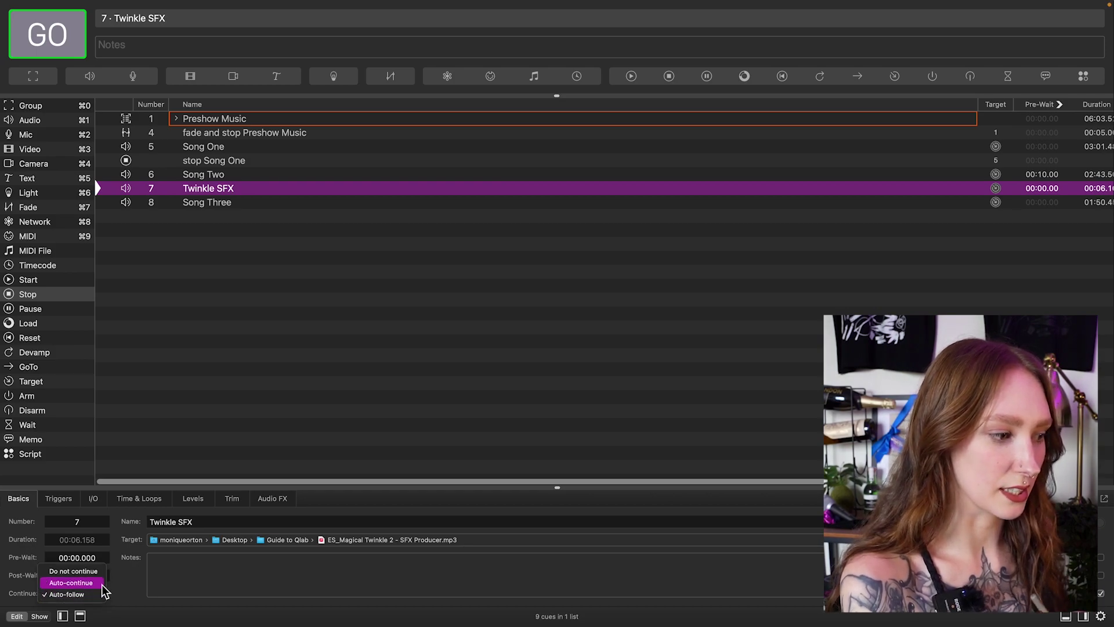
left_click(100, 583)
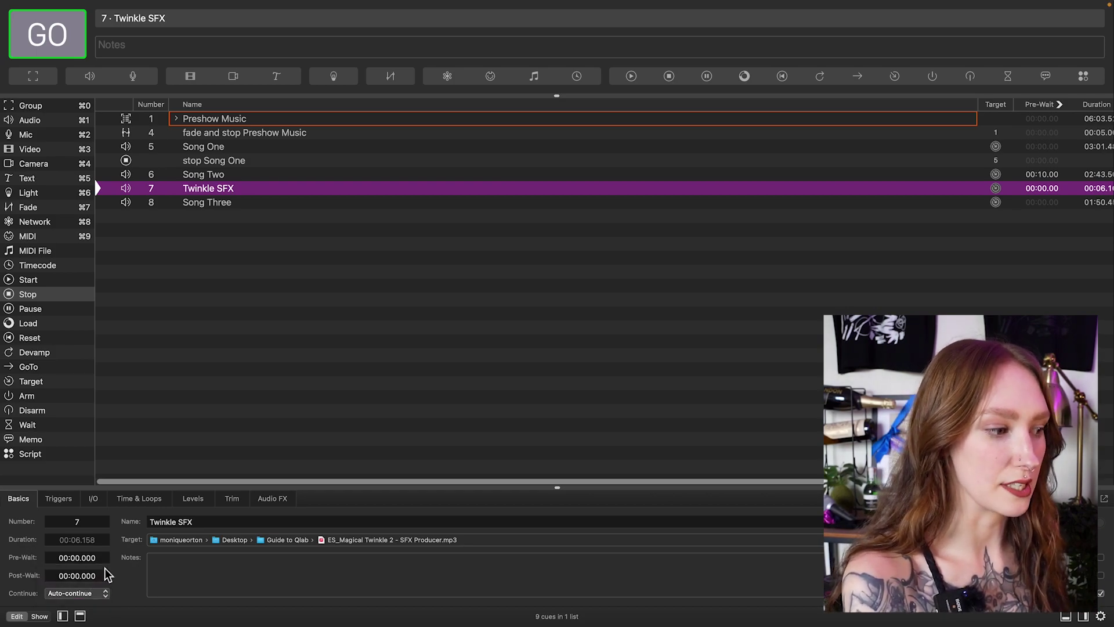
Set the pre-wait of the Song Three cue to 4 seconds.
left_click(212, 203)
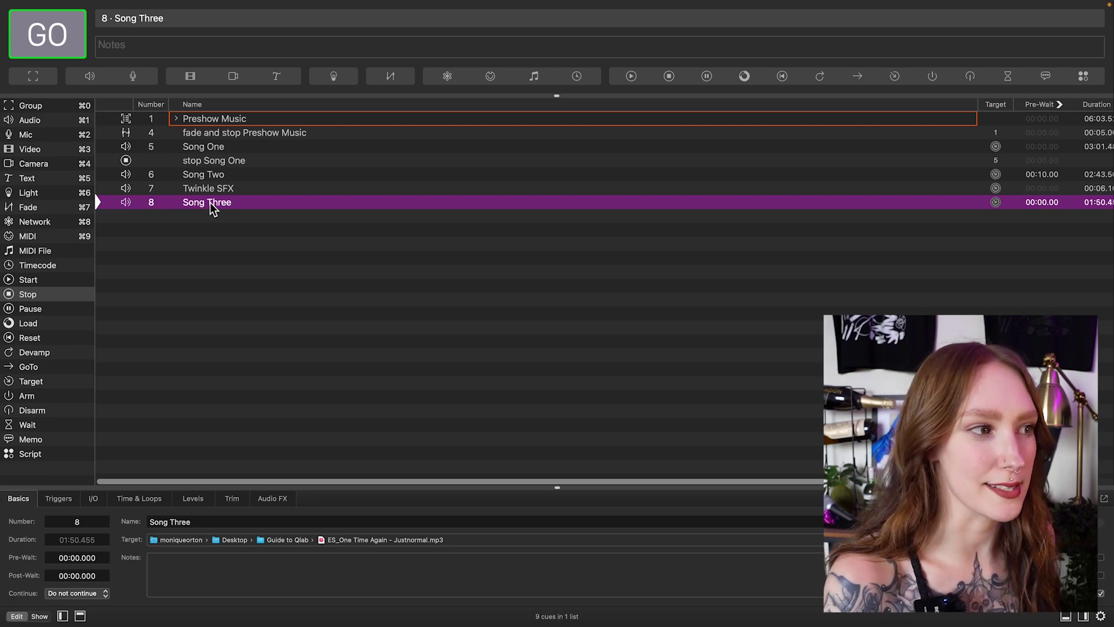
left_click(79, 560)
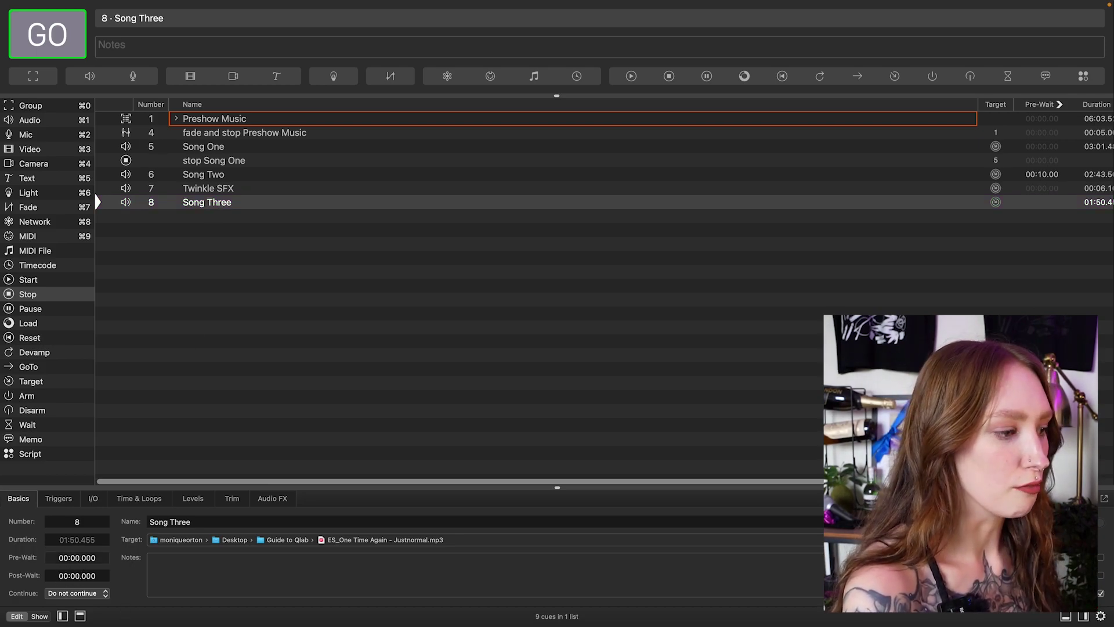
key("BackSpace")
type("4")
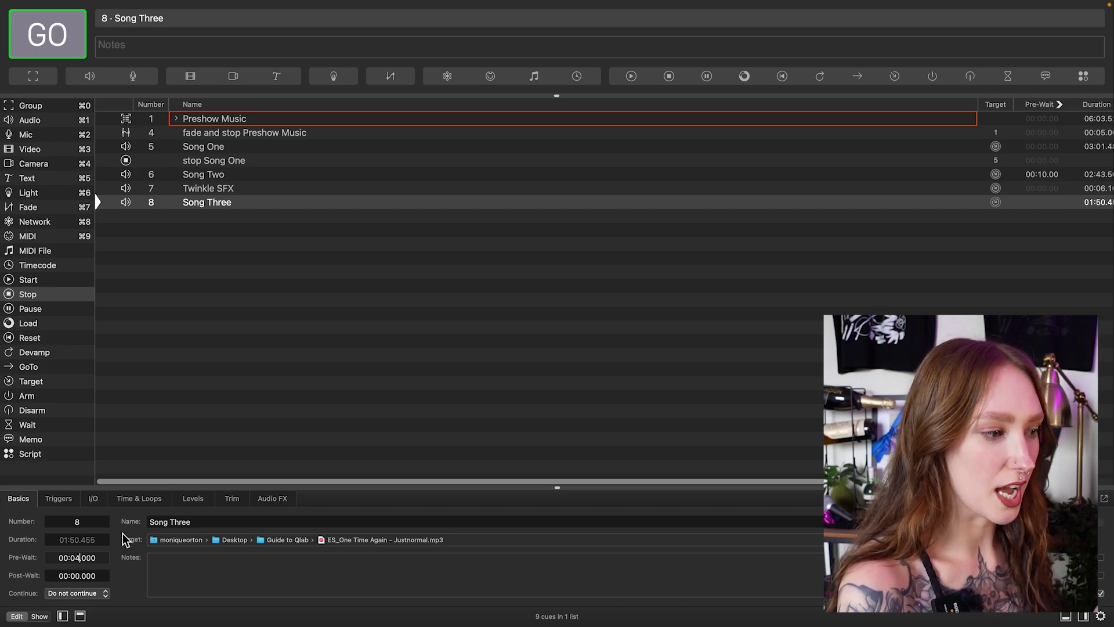
key("Return")
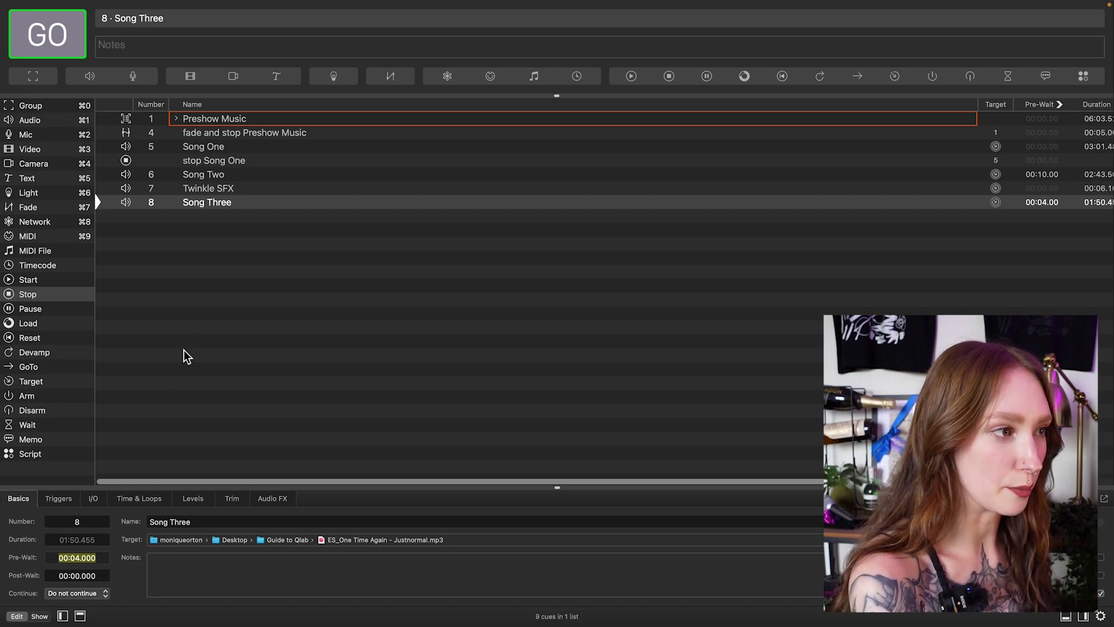
Play the Twinkle SFX cue to test its overlap with Song Three, stopping playback once the song is running.
left_click(199, 194)
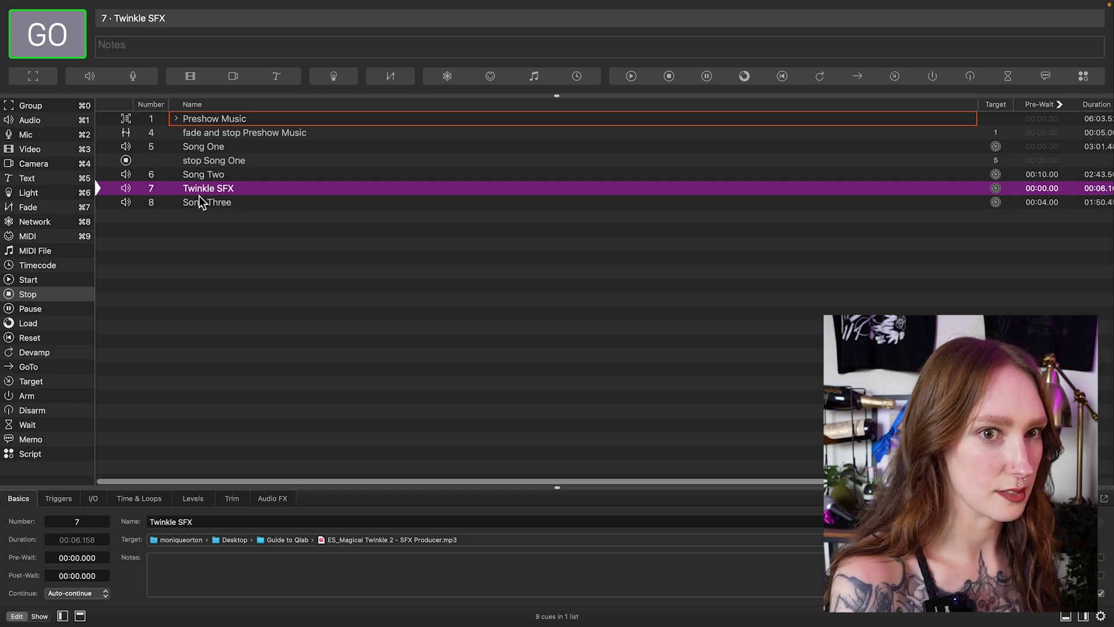
key("space")
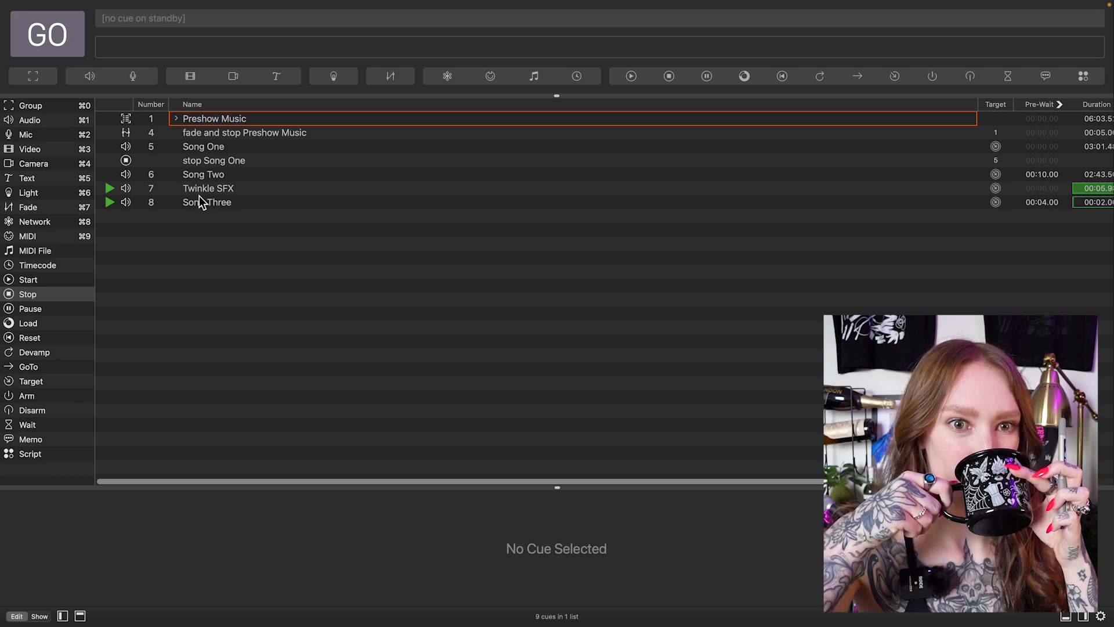
key("Escape")
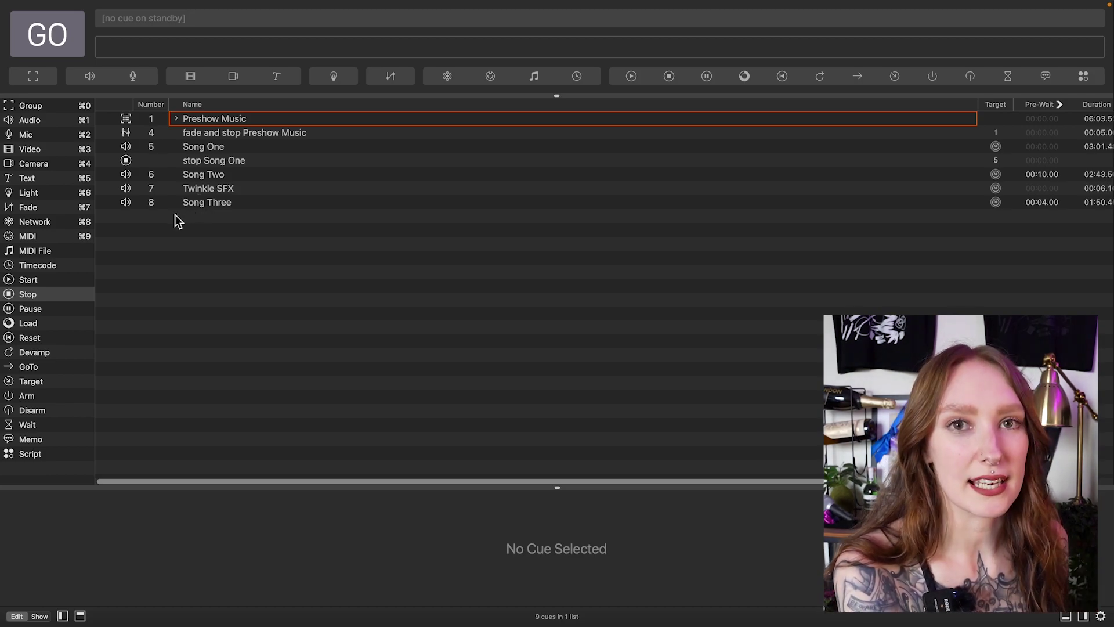
Add a Memo cue after Song Three, name it GO LX 6 ON CLAP, and set it to Auto-follow.
left_click(1046, 76)
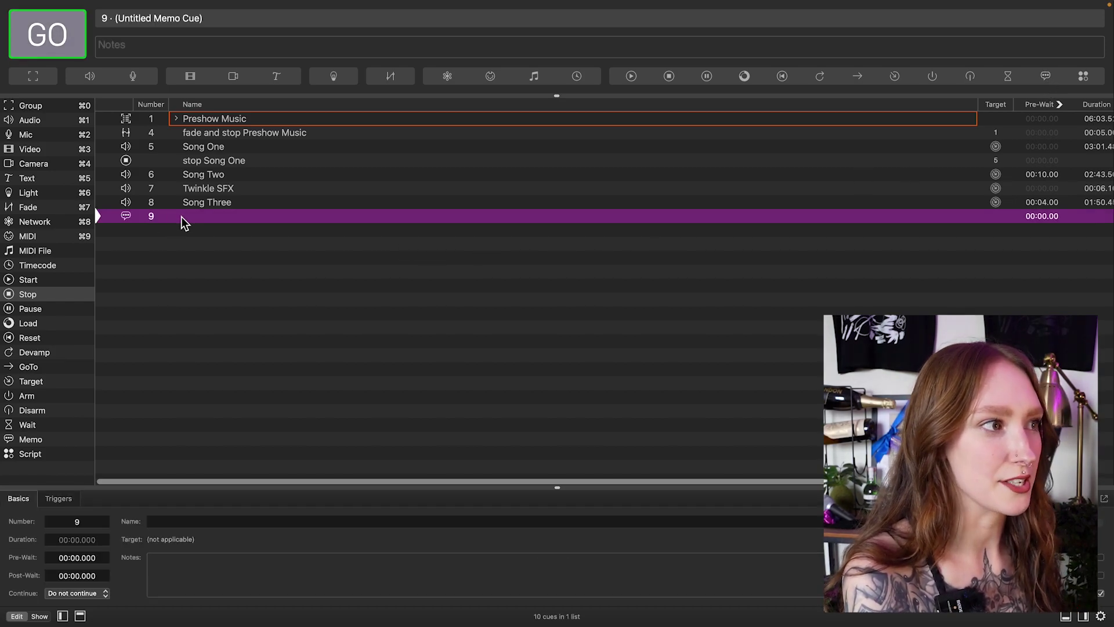
left_click(192, 521)
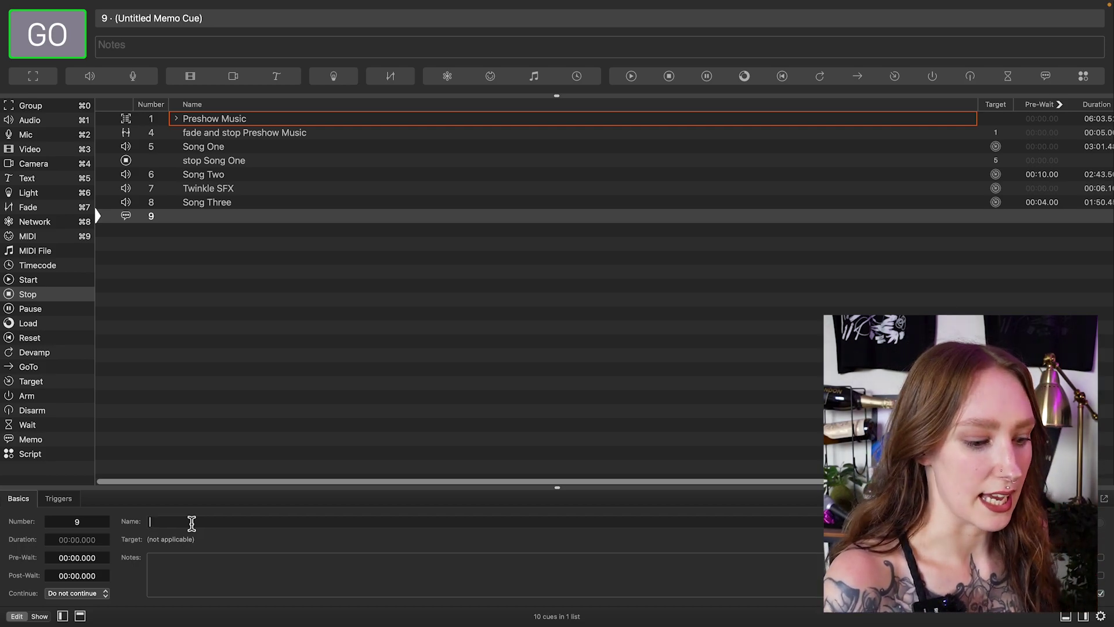
type("GO LX 6")
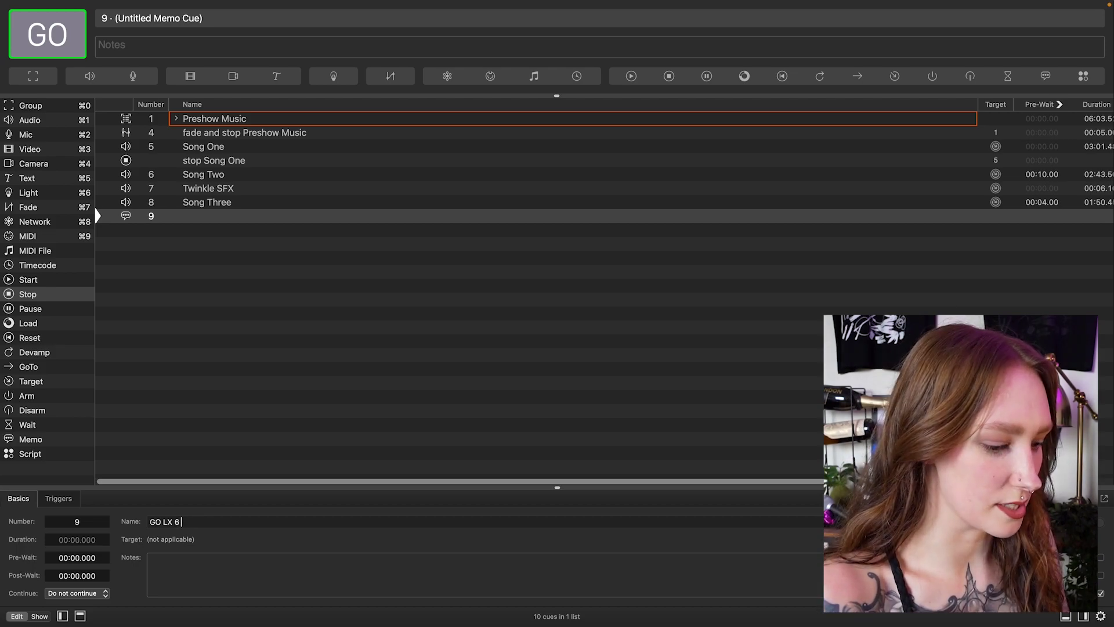
type(" ON CLAP")
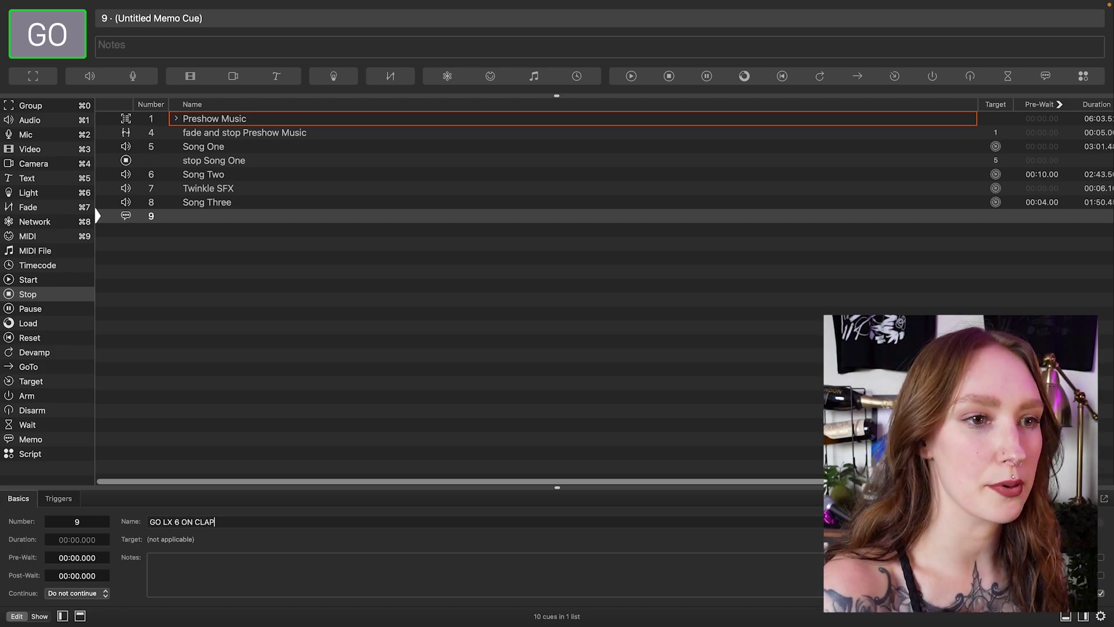
left_click(90, 593)
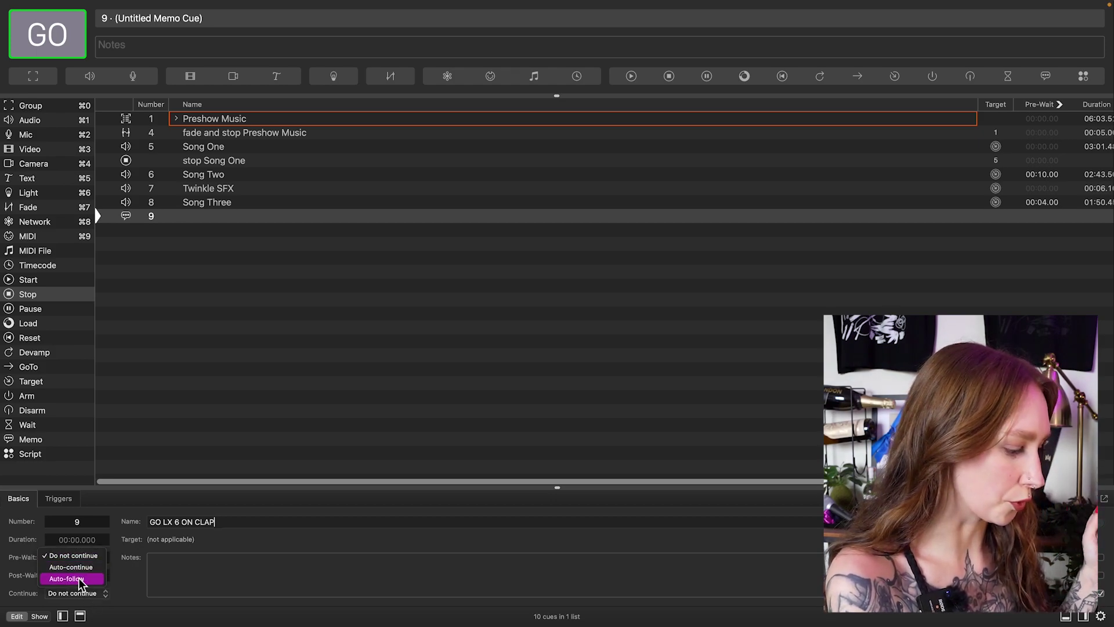
left_click(79, 578)
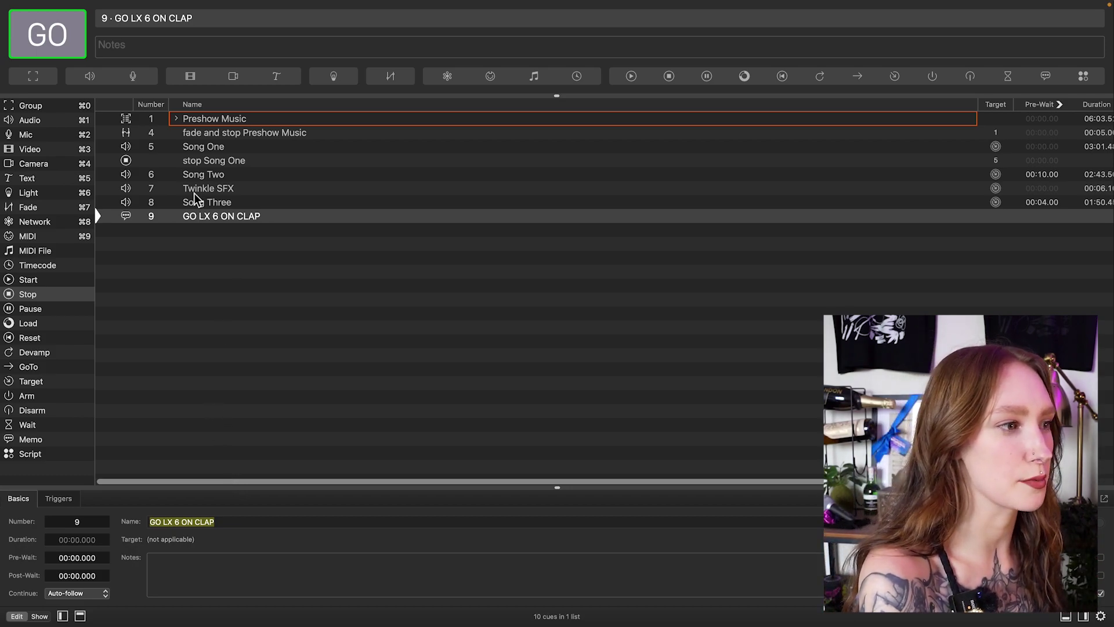
Try placing the GO LX 6 ON CLAP memo cue directly above Song Two, and undo the move.
left_click_drag(199, 214, 208, 174)
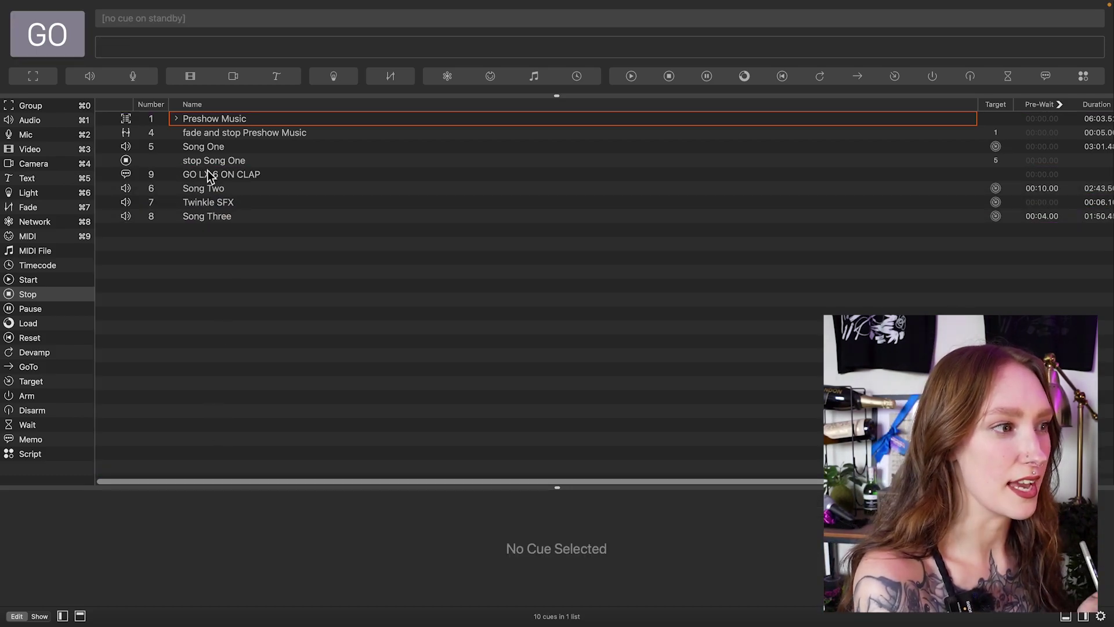
left_click(200, 150)
key("super+z")
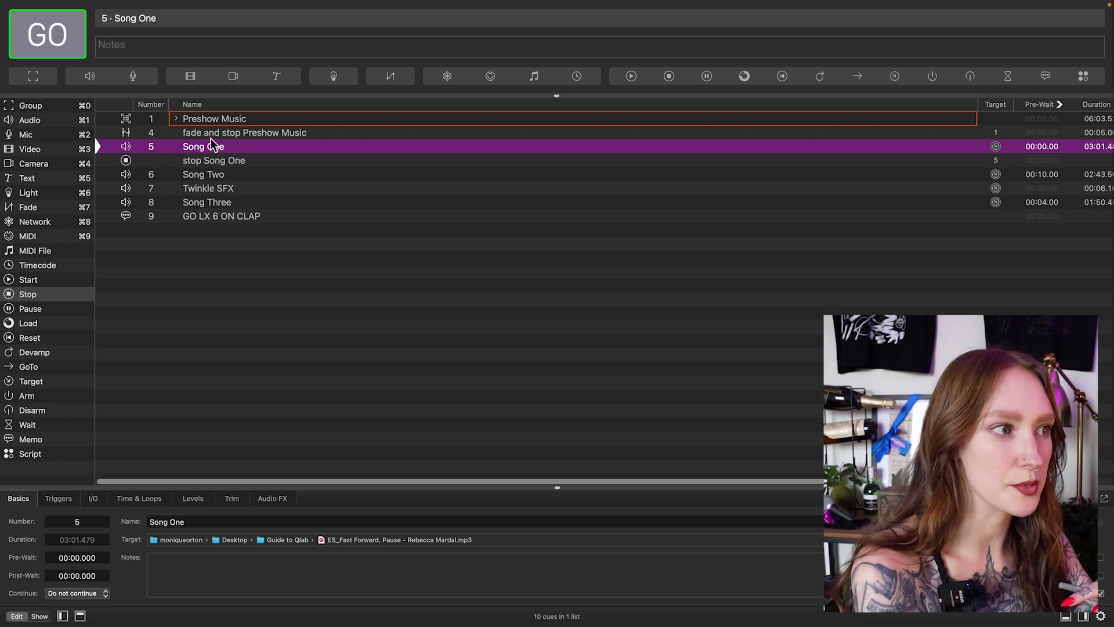
Set the cue color of Preshow Music and of its fade and stop cue to Crimson.
left_click(211, 135)
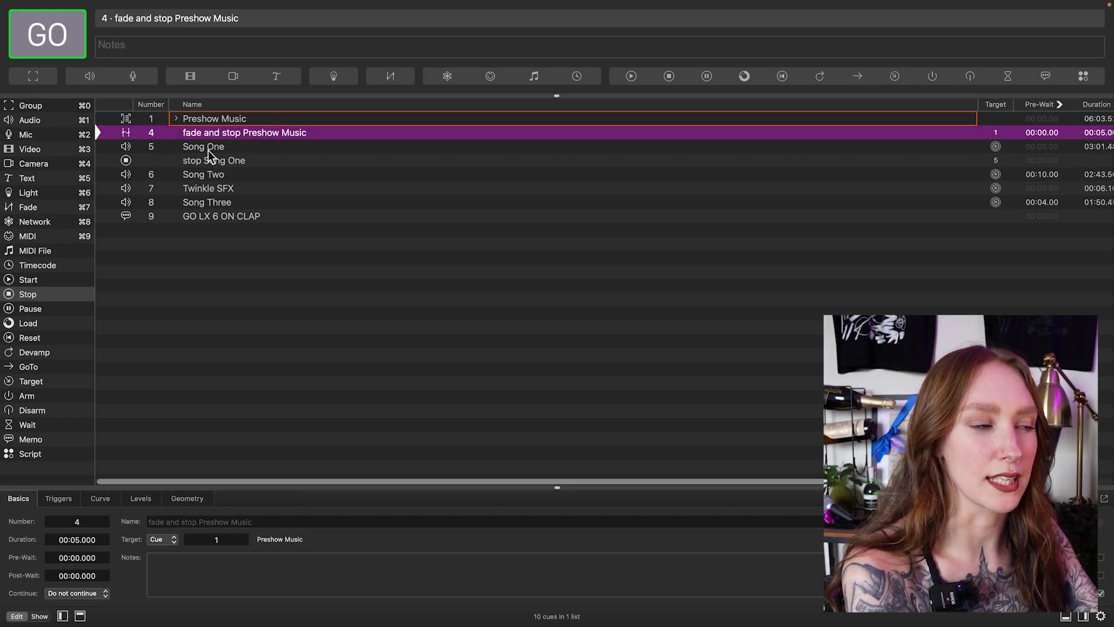
left_click(209, 151)
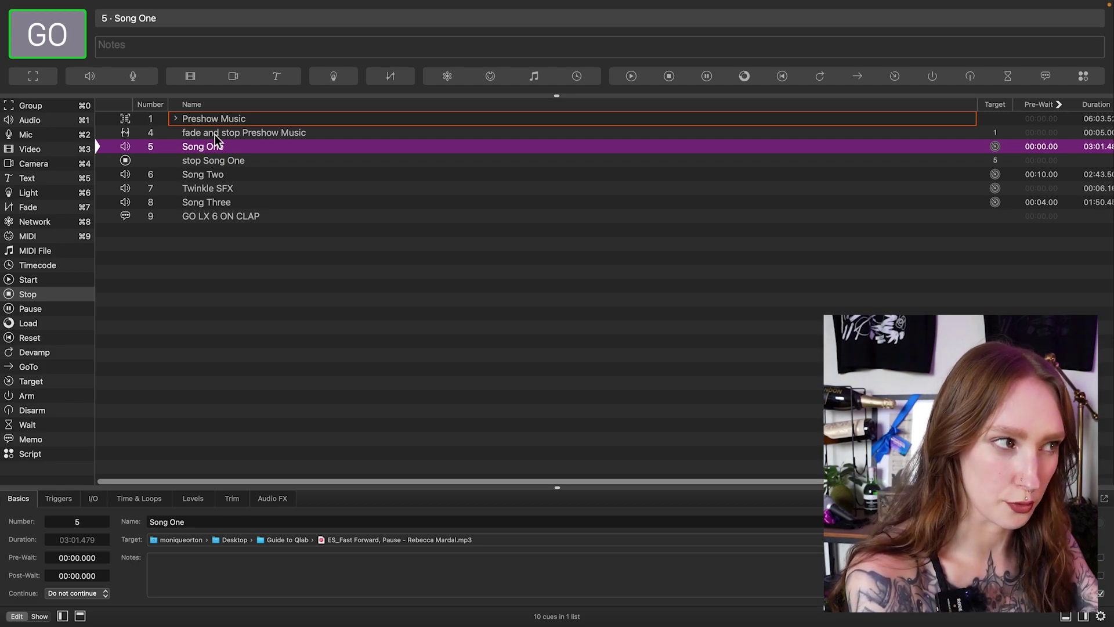
left_click(204, 120)
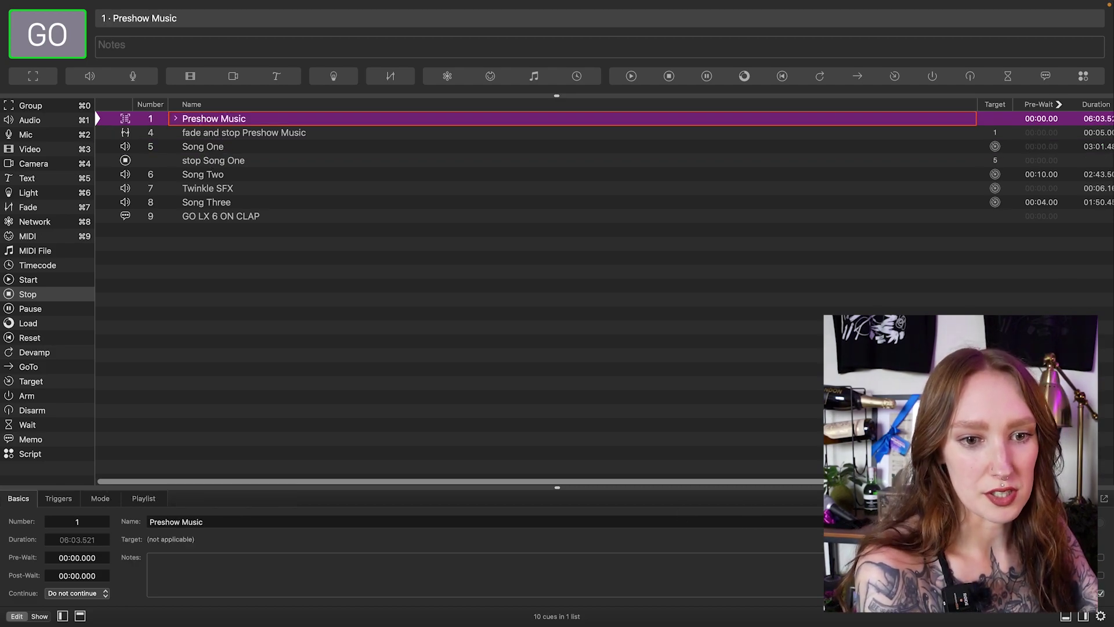
left_click(1073, 522)
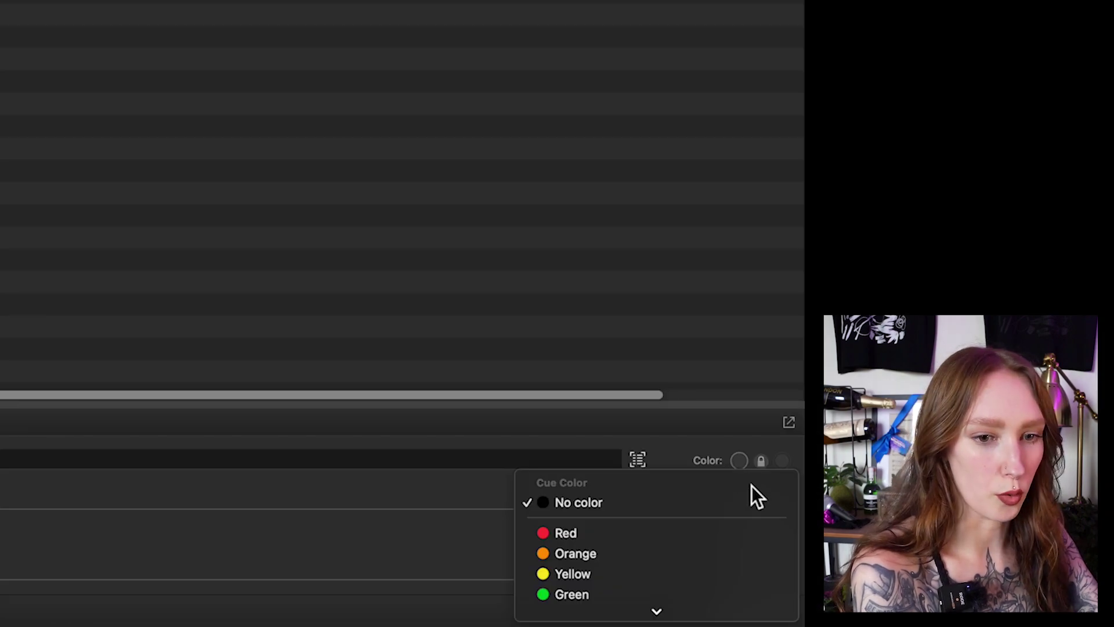
mouse_move(714, 620)
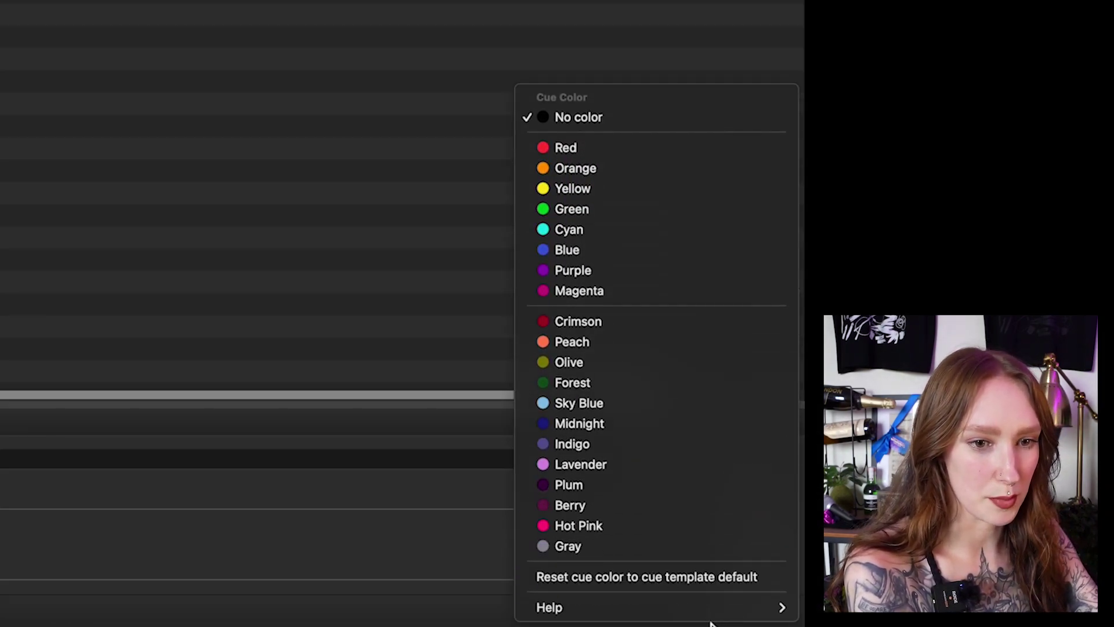
left_click(598, 319)
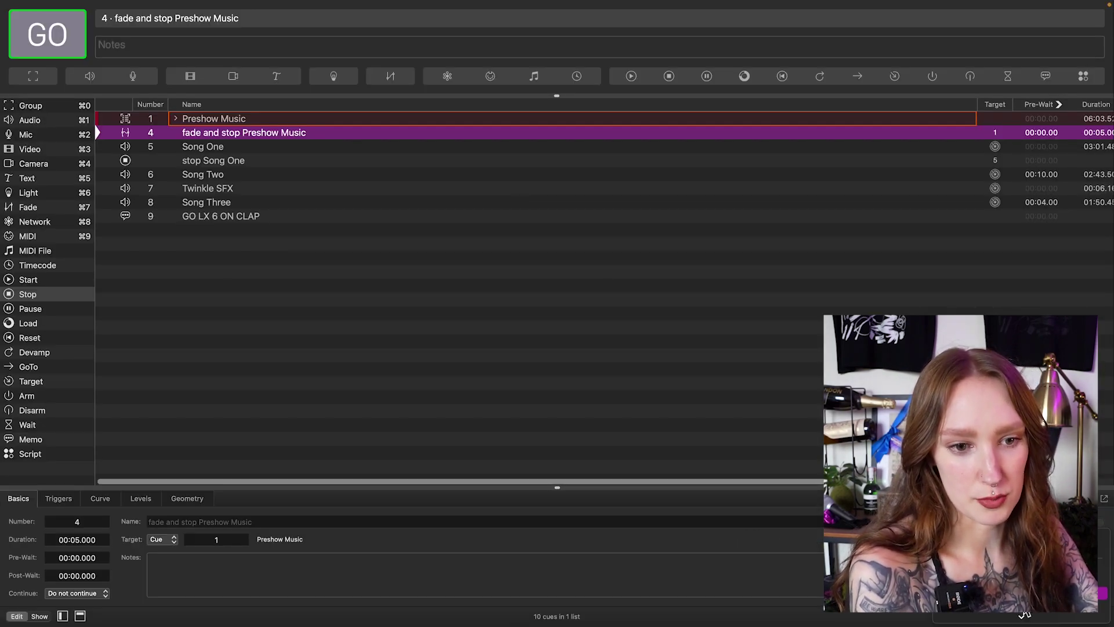
Color all cues from Song One through Song Three Cyan and the GO LX 6 ON CLAP memo cue Green.
left_click(241, 146)
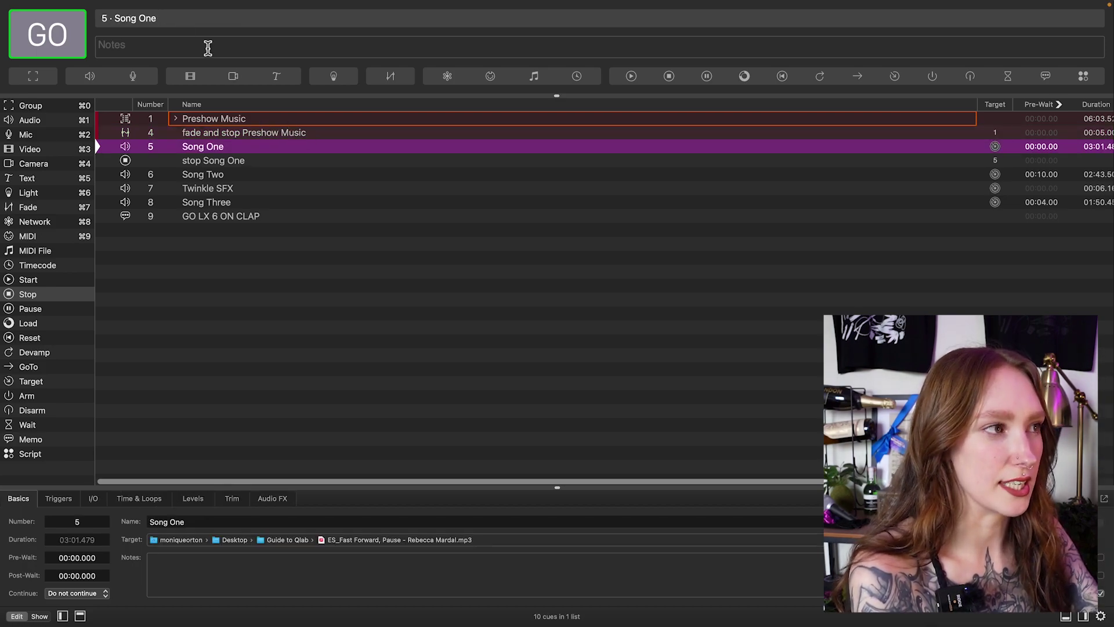
left_click(191, 119)
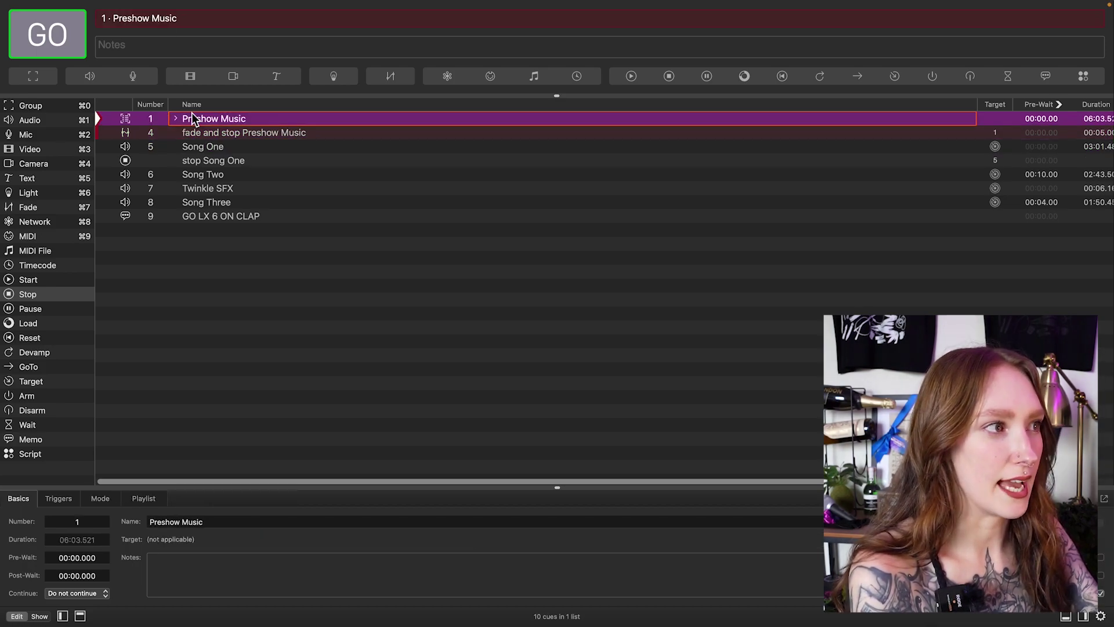
left_click(238, 131)
left_click(231, 141)
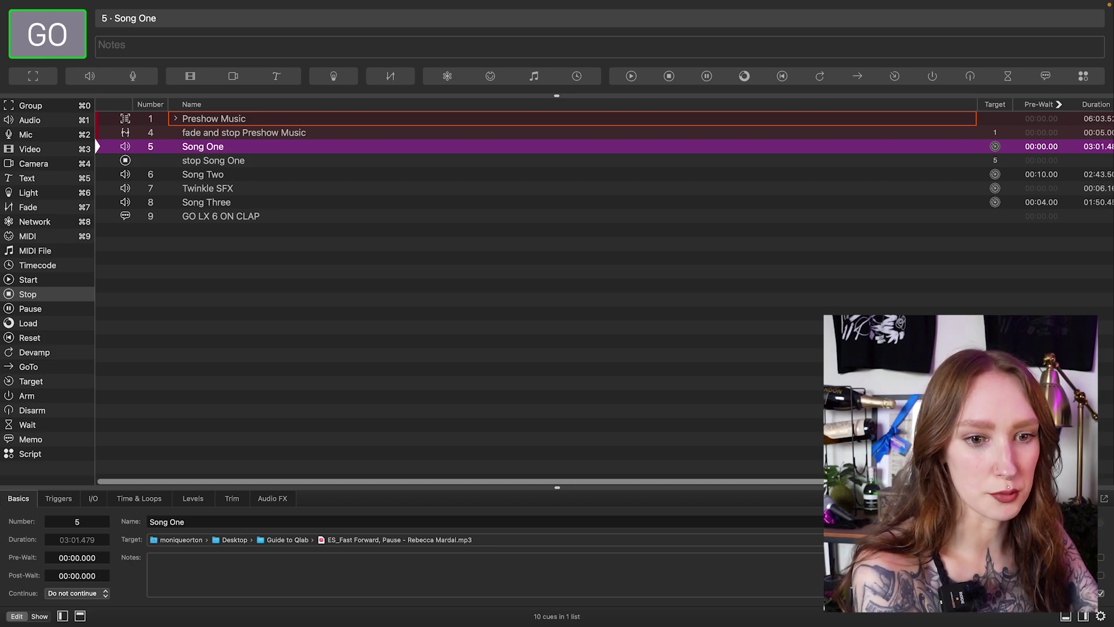
left_click(304, 202, "shift")
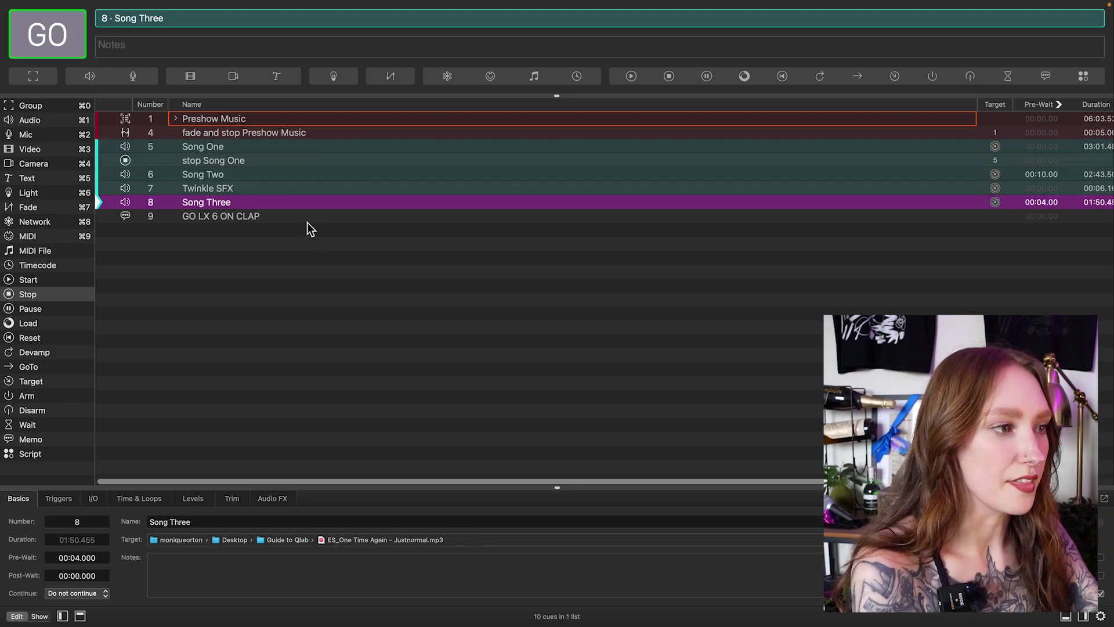
left_click(304, 220, "shift")
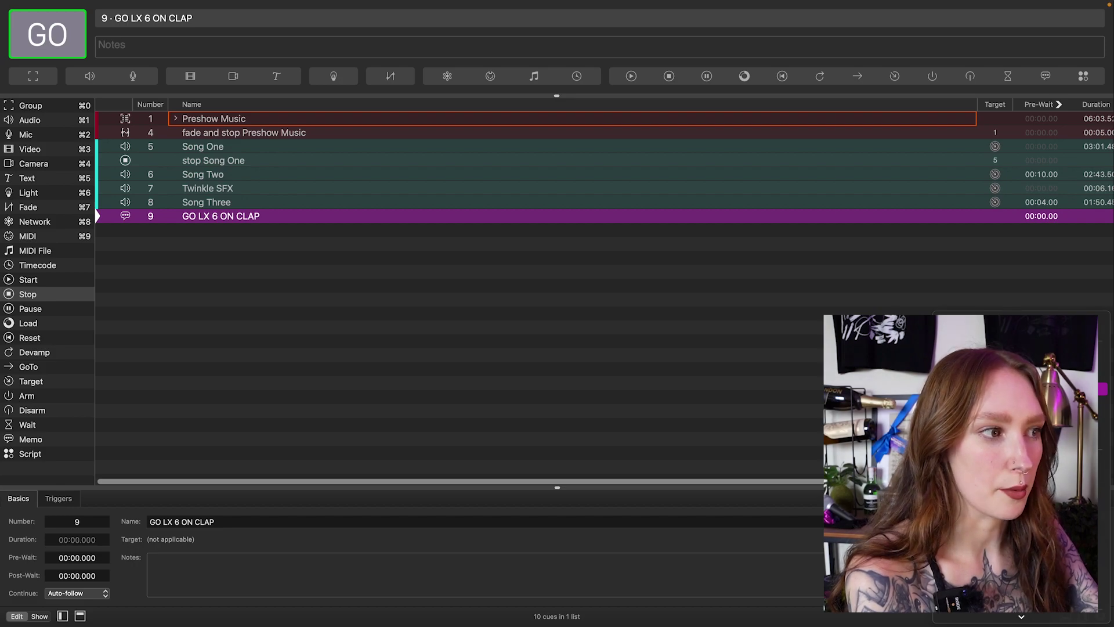
key("space")
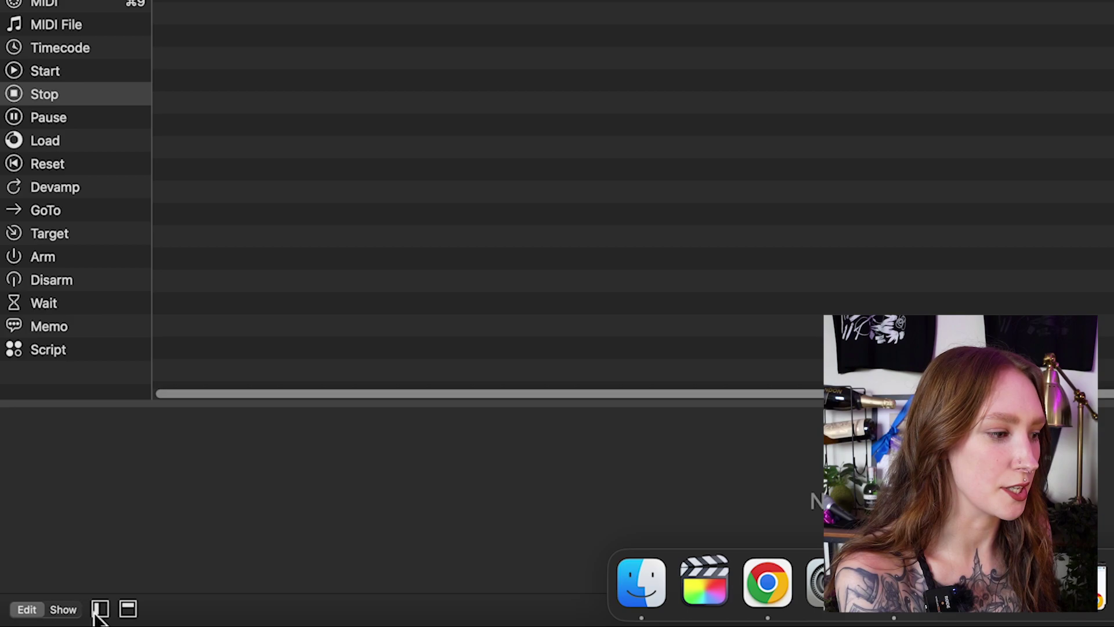
Switch the workspace to Show mode and step through the cues, ending with Preshow Music on standby.
left_click(64, 610)
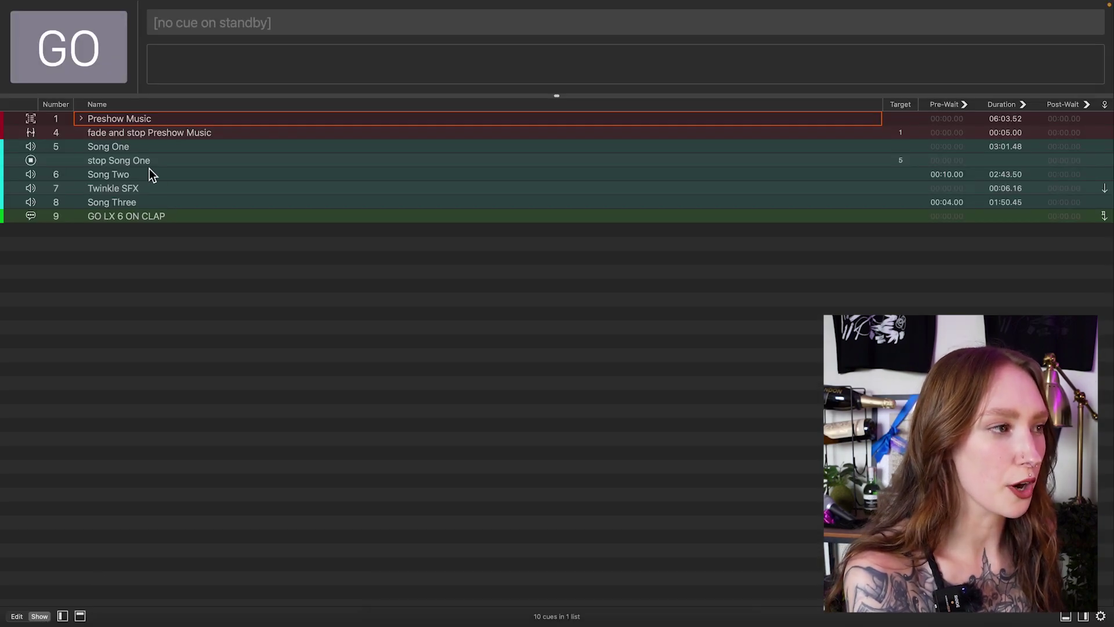
left_click(130, 118)
left_click(135, 131)
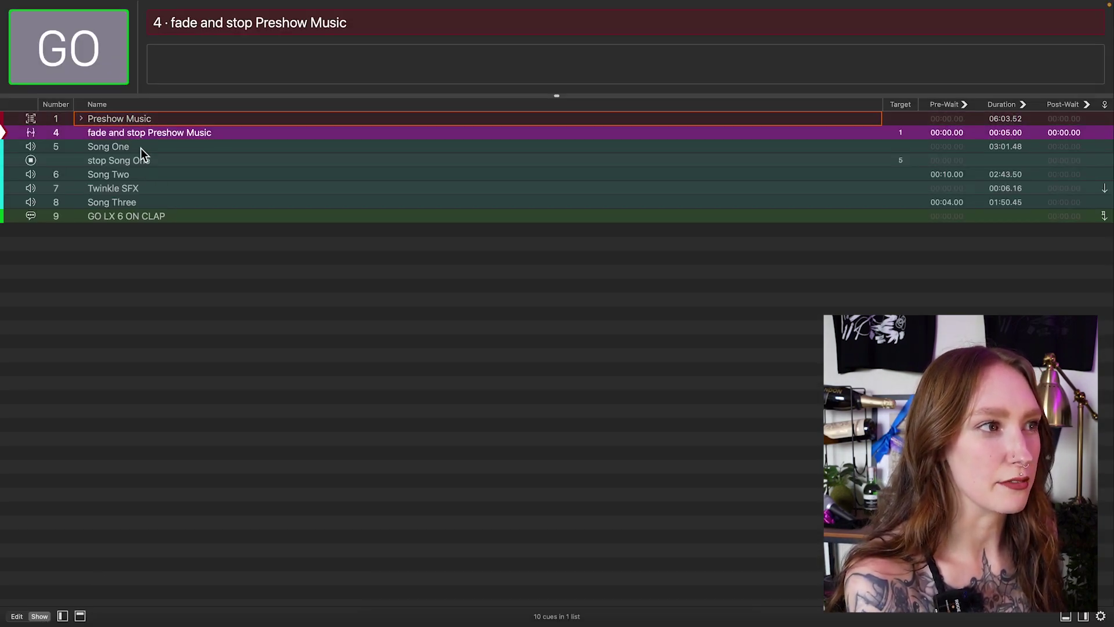
left_click(140, 146)
left_click(148, 164)
left_click(155, 175)
left_click(165, 200)
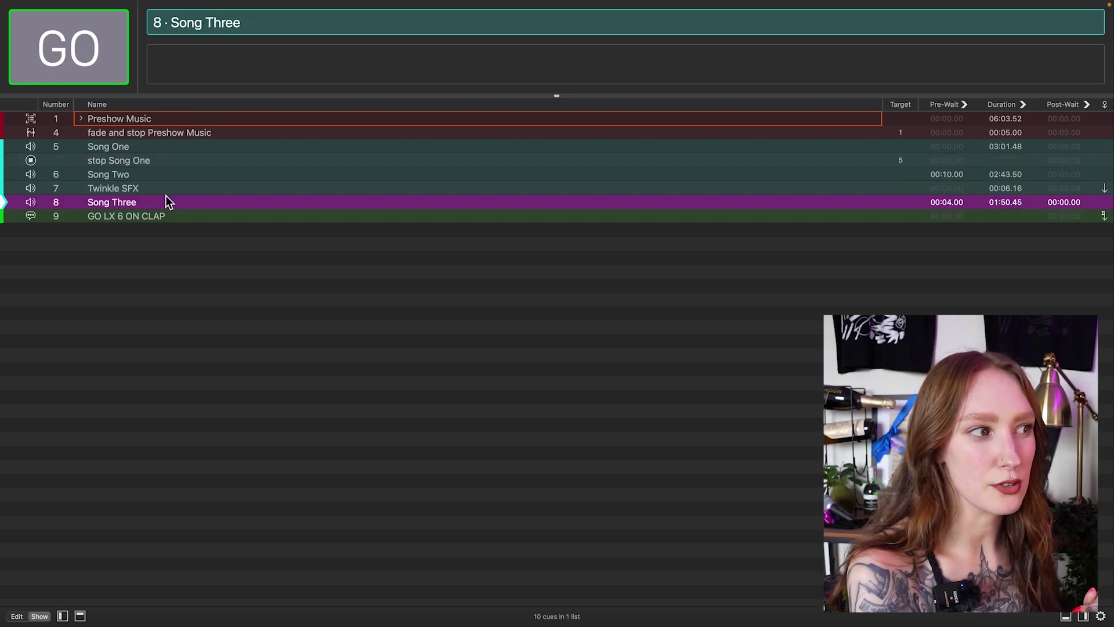
left_click(150, 119)
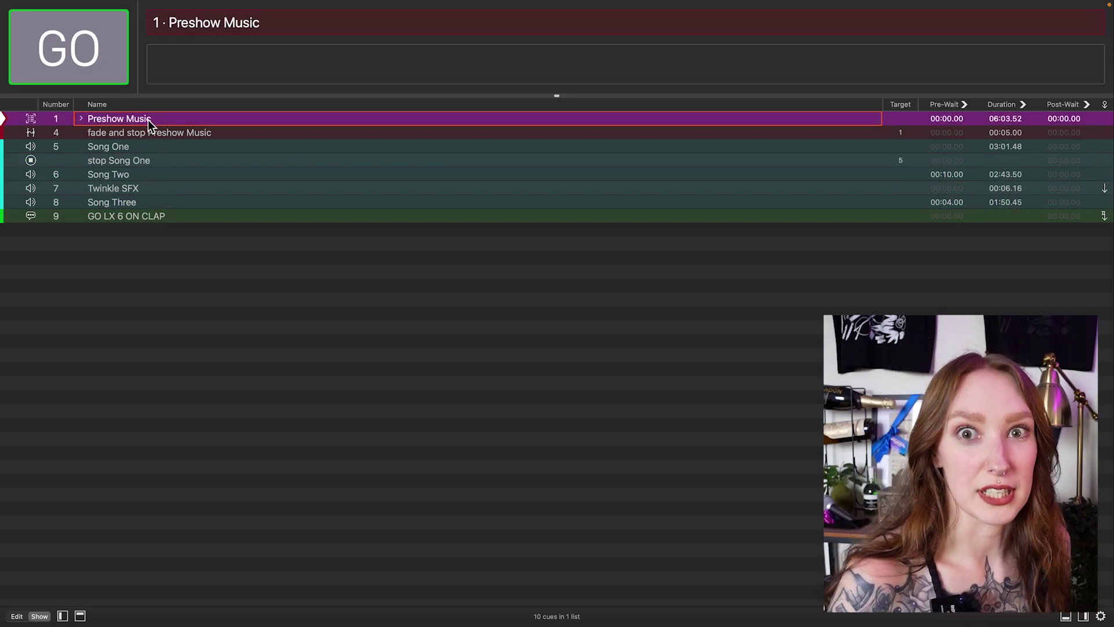